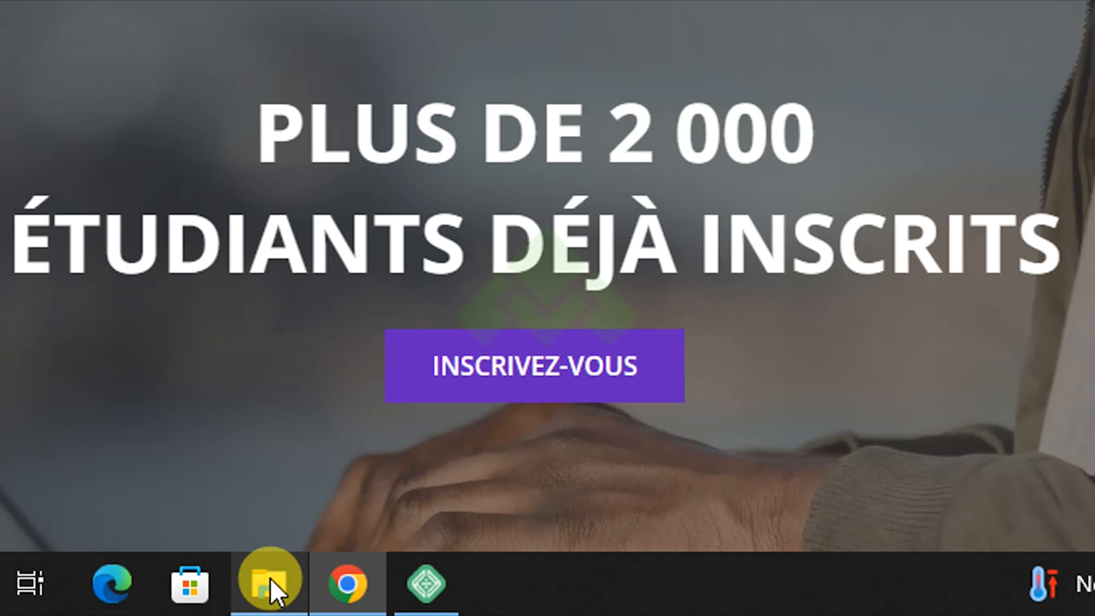
Switch to File Explorer to view the website backup files in the Sites folder
click(272, 588)
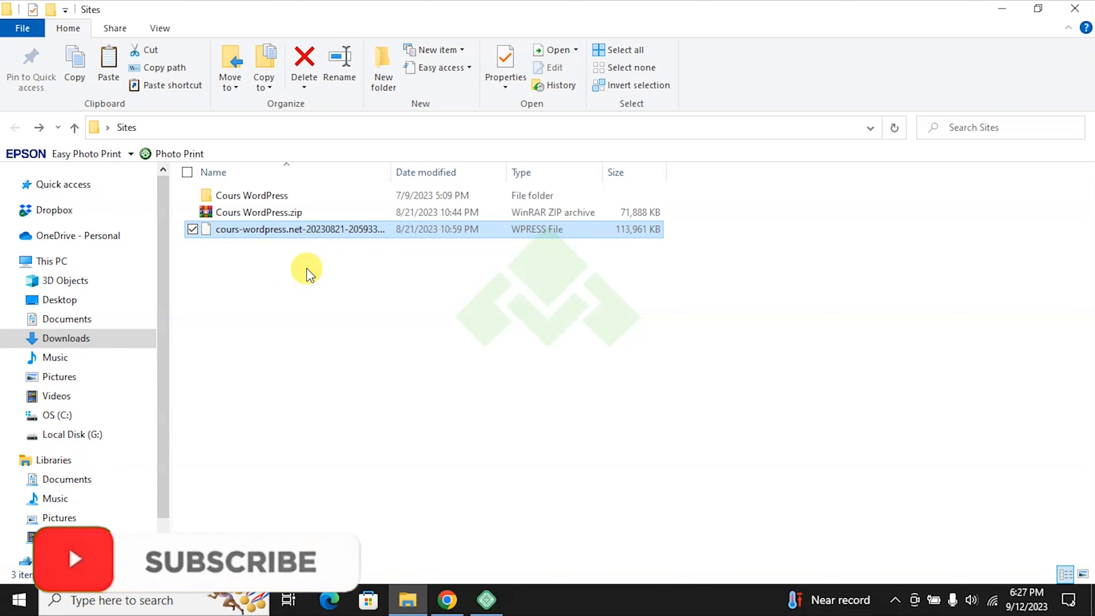
Switch to Chrome and open the bit.ly/3YMhtiw hosting offer link from the YouTube video's description
click(448, 599)
click(120, 13)
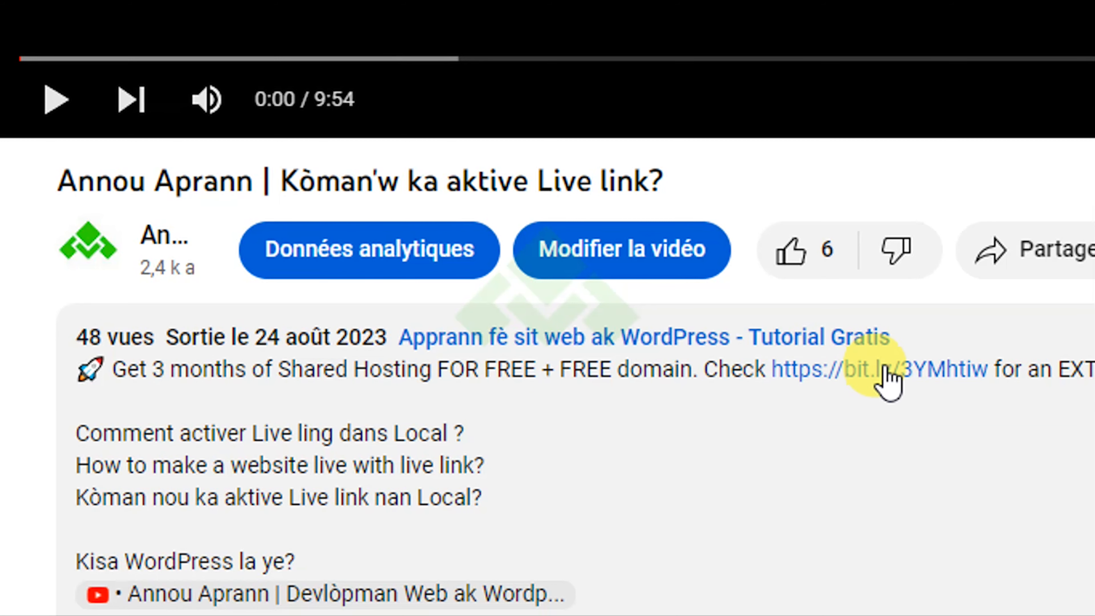
drag(892, 368, 933, 362)
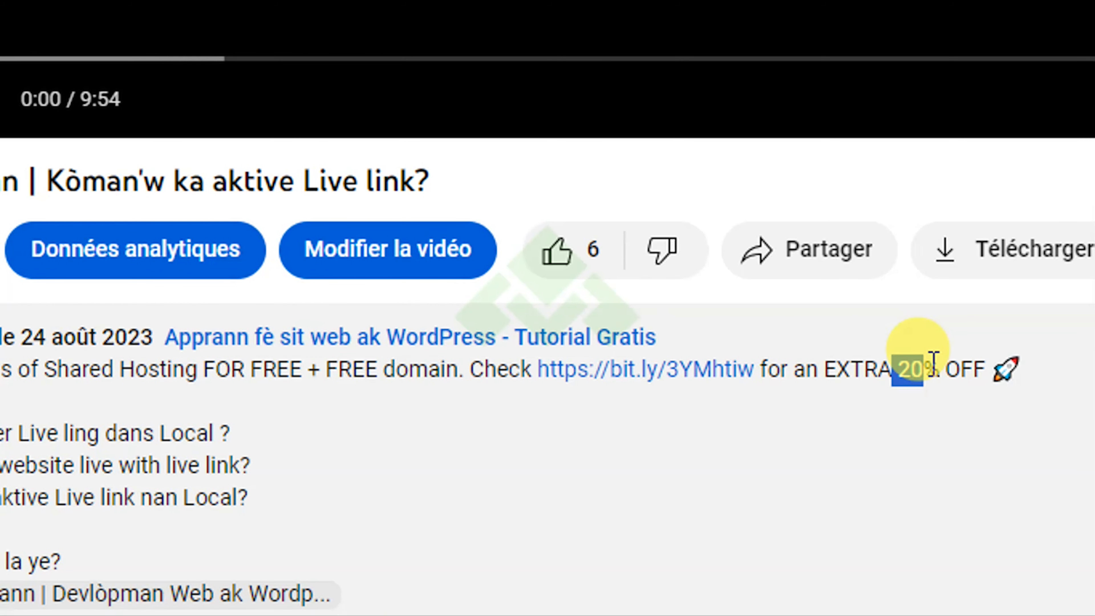
click(698, 386)
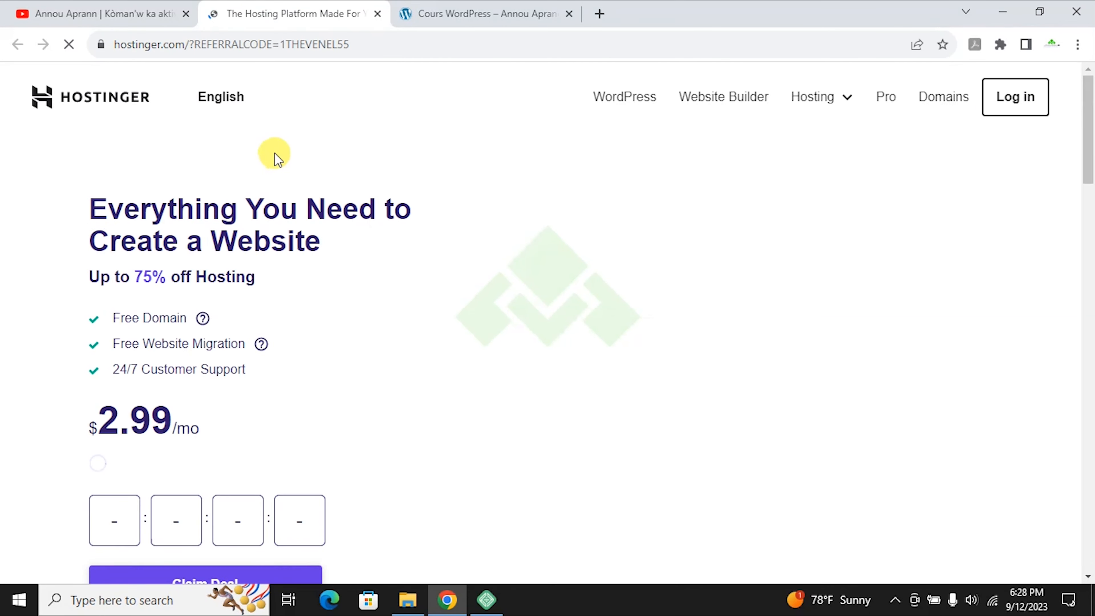
Examine the Hostinger home page's monthly price and free months offer, down to the web hosting plans
scroll(288, 179, down, 2)
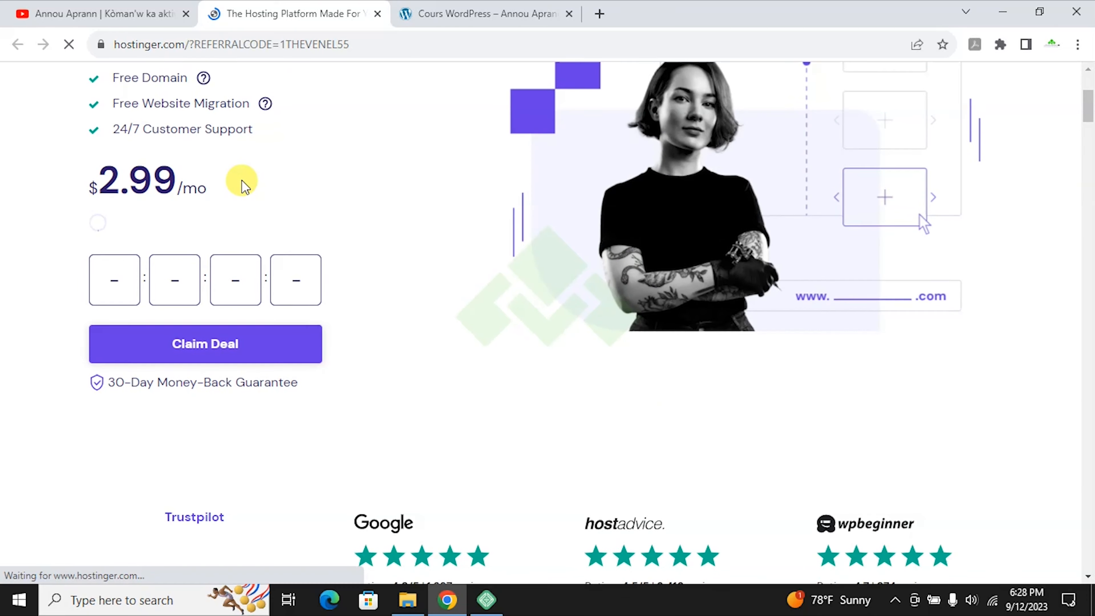
drag(100, 264, 215, 267)
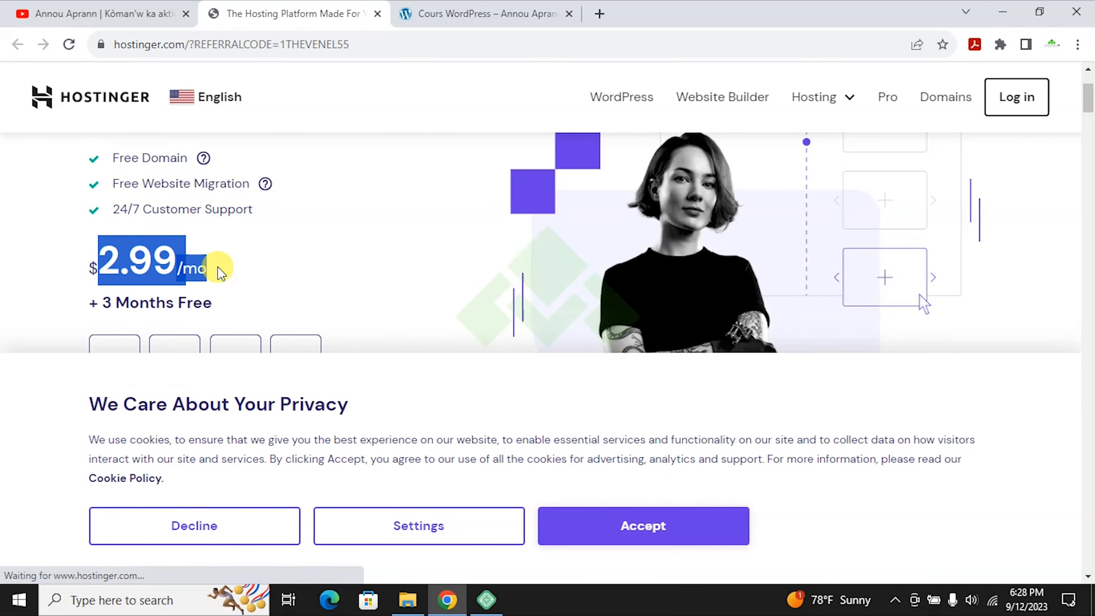
drag(98, 302, 214, 304)
scroll(172, 225, down, 3)
scroll(181, 224, down, 10)
scroll(448, 271, up, 4)
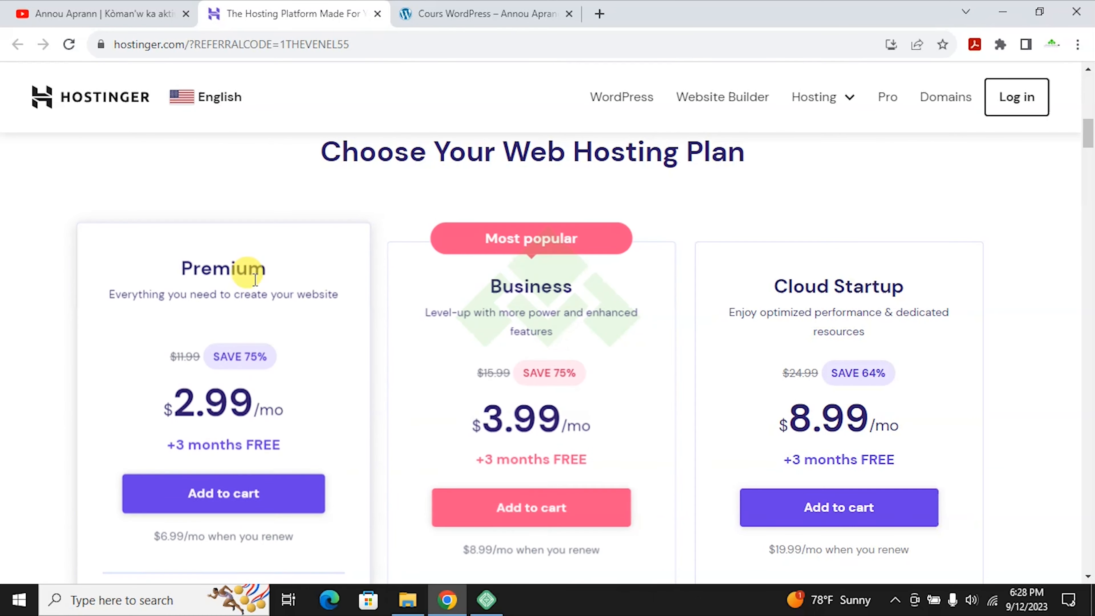
Compare the prices and renewal rates of the Premium, Business and Cloud Startup hosting plans
scroll(258, 293, down, 2)
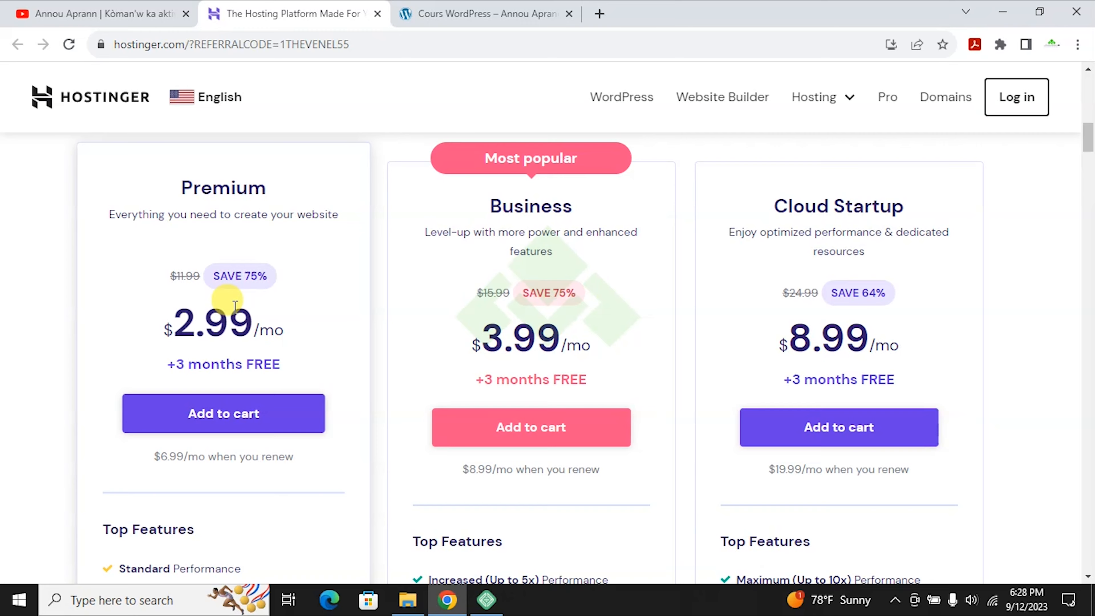
scroll(224, 309, down, 2)
scroll(215, 259, up, 3)
scroll(207, 248, down, 3)
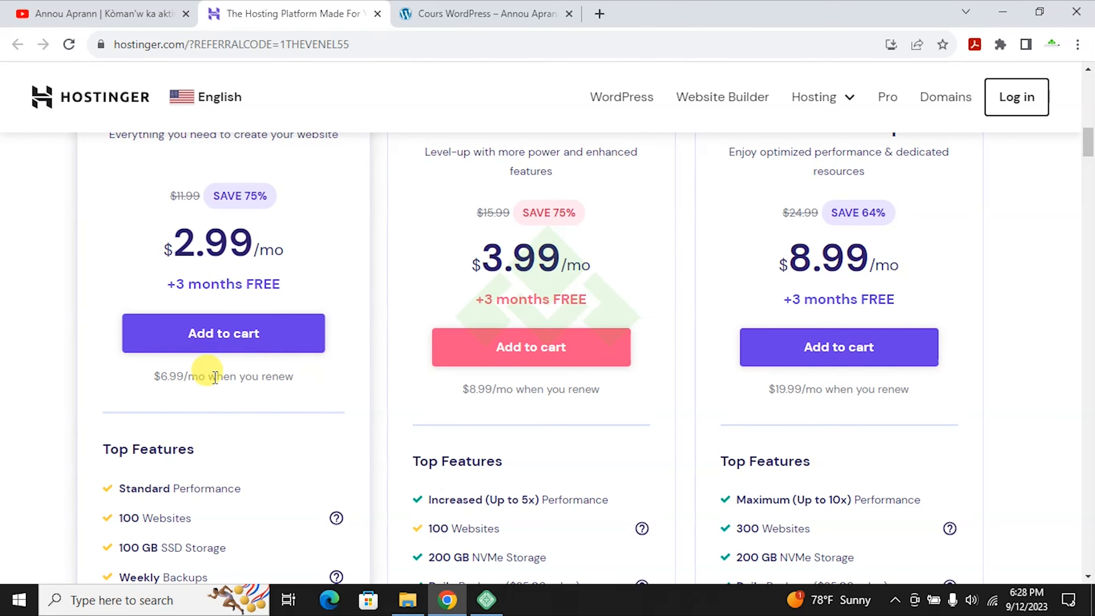
scroll(215, 377, down, 5)
scroll(210, 372, up, 7)
scroll(215, 313, down, 4)
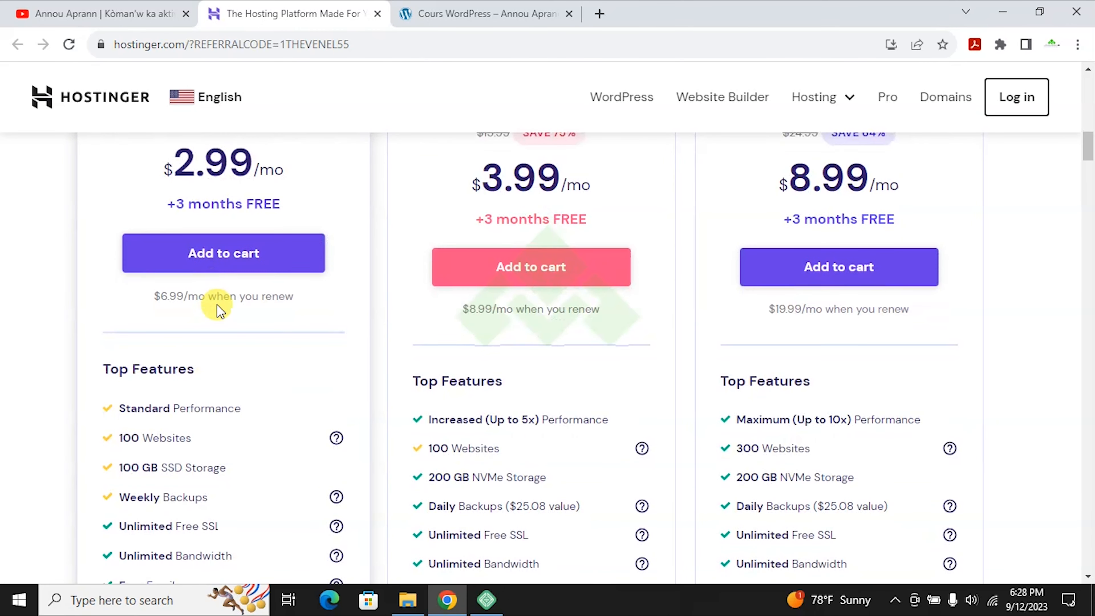
scroll(134, 361, down, 3)
Review the Premium plan's features, including its website allowance, free SSL and free email
drag(117, 278, 233, 271)
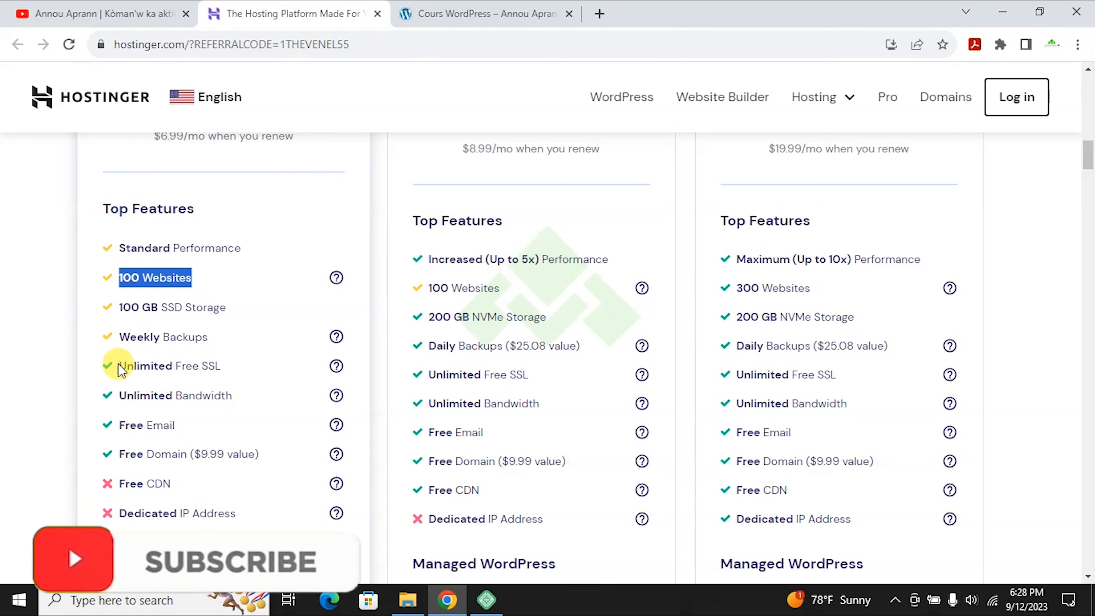
drag(123, 365, 263, 358)
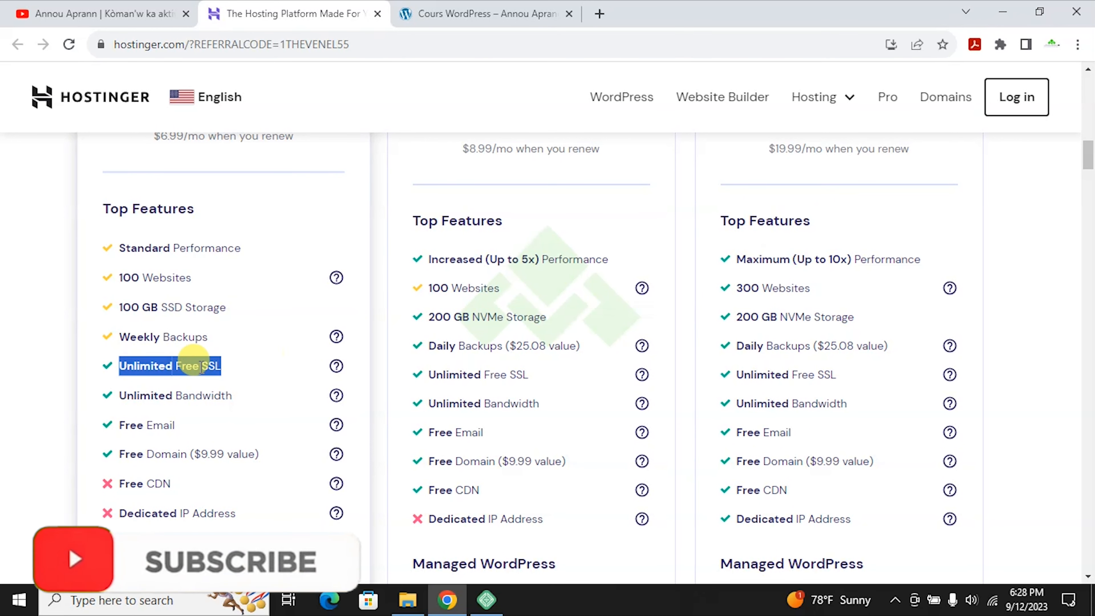
drag(115, 424, 220, 423)
scroll(159, 391, down, 3)
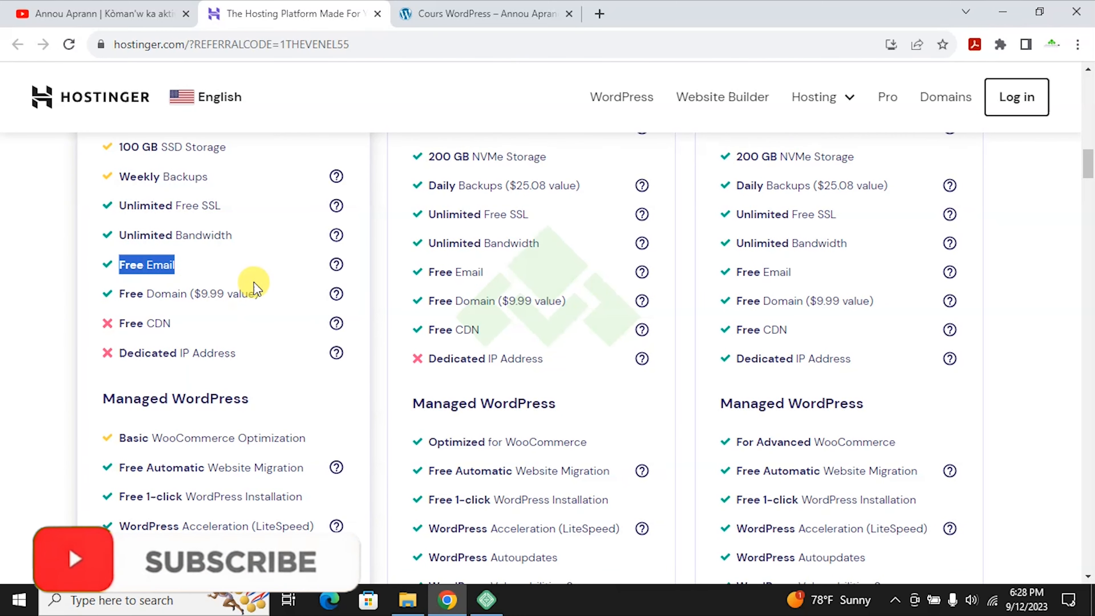
scroll(252, 300, up, 4)
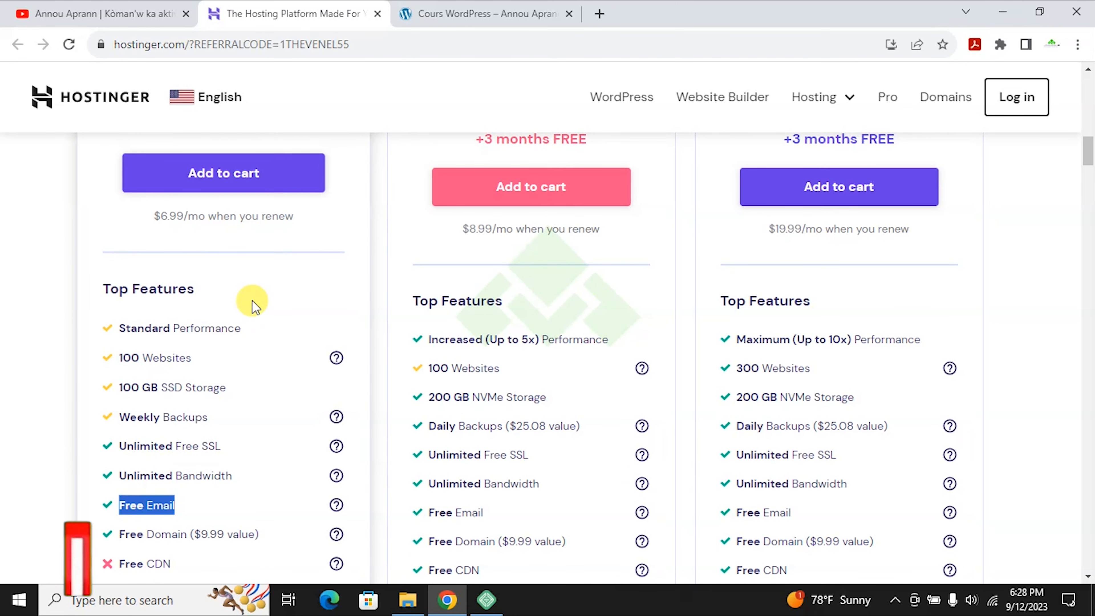
scroll(230, 333, up, 3)
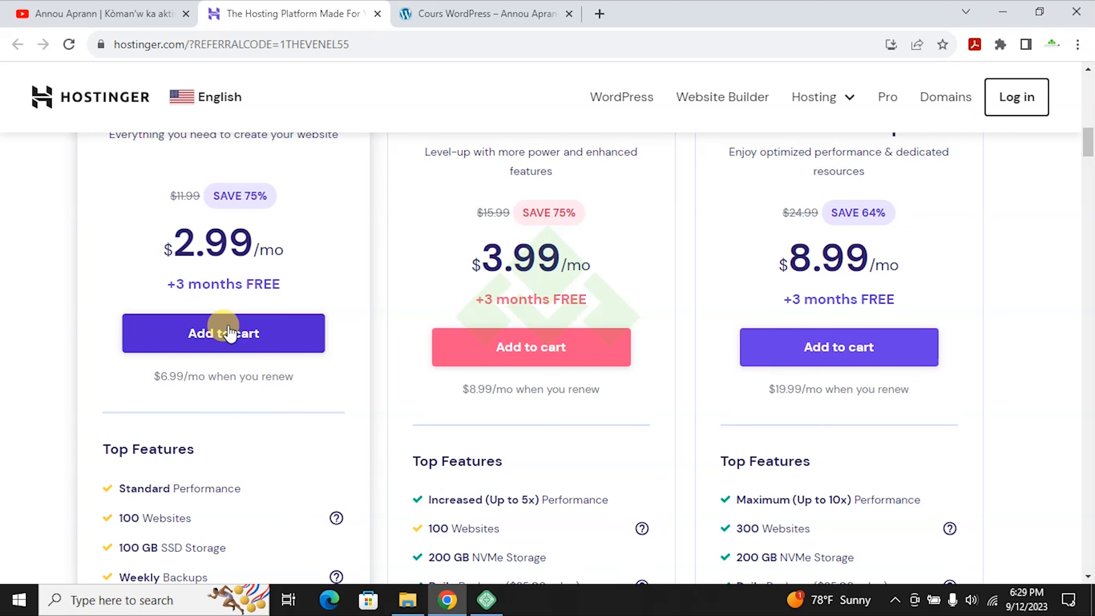
Add the Premium web hosting plan to the cart
scroll(229, 334, down, 2)
scroll(240, 251, up, 3)
drag(181, 177, 268, 181)
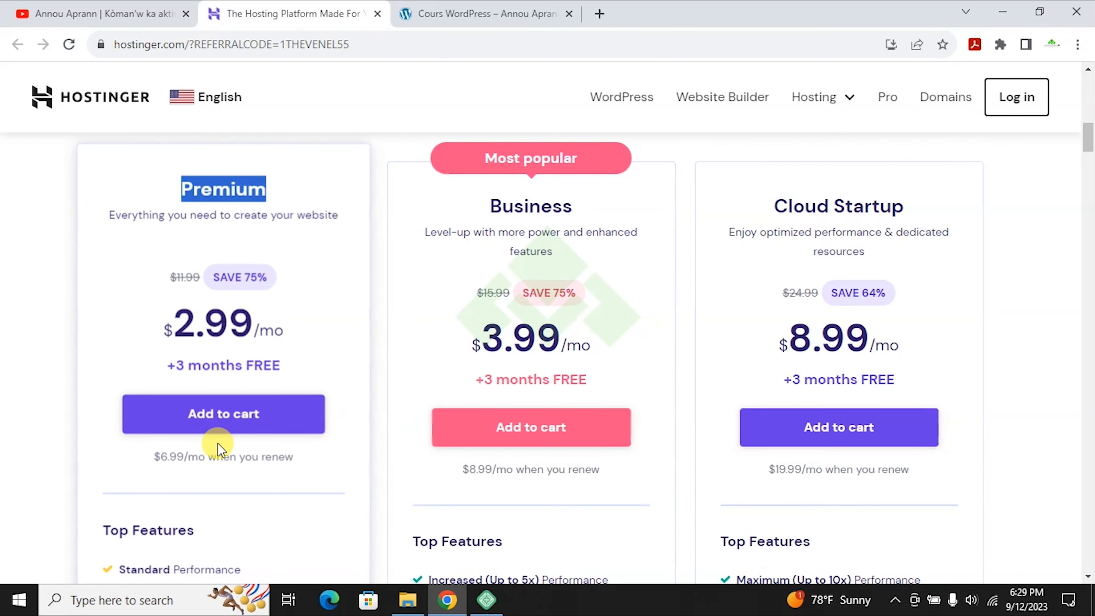
click(222, 412)
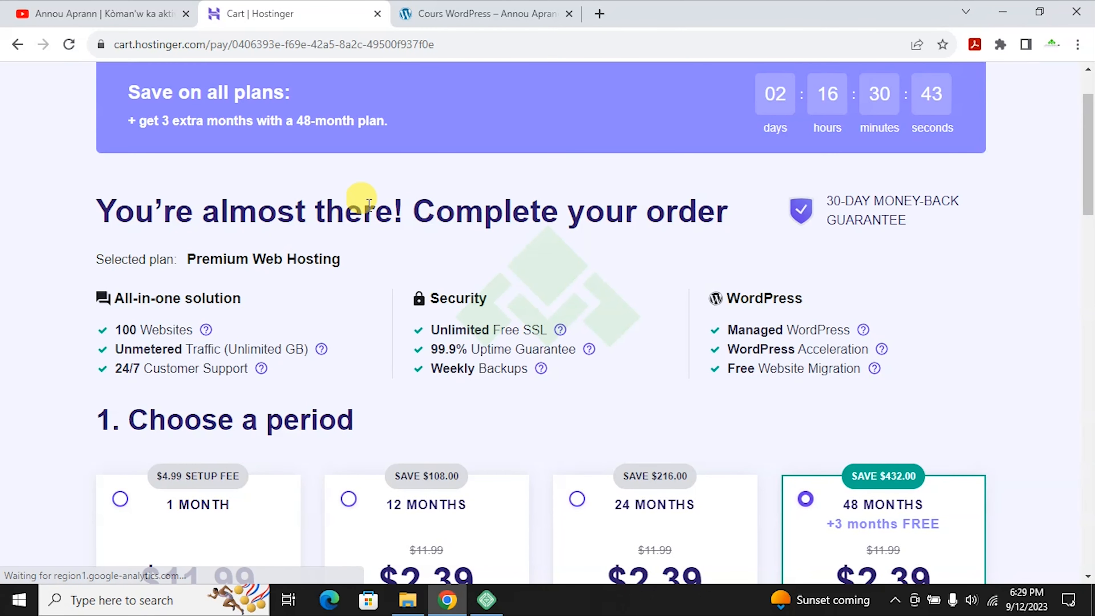
Compare the 1, 12, 24 and 48 month billing periods, including renewal prices and the free domain offer
scroll(474, 287, down, 3)
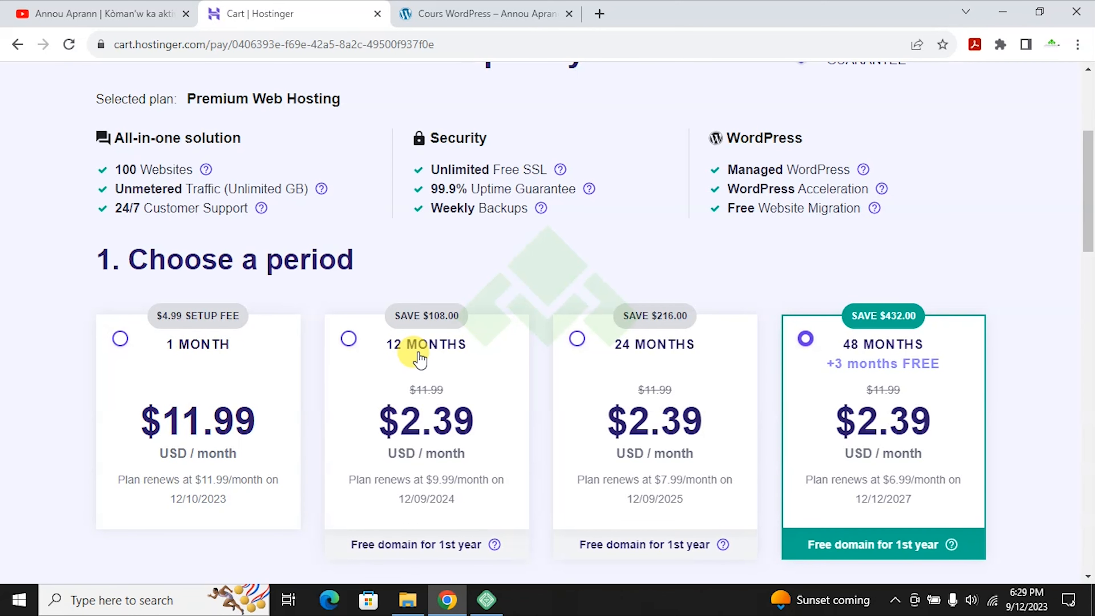
scroll(418, 358, down, 2)
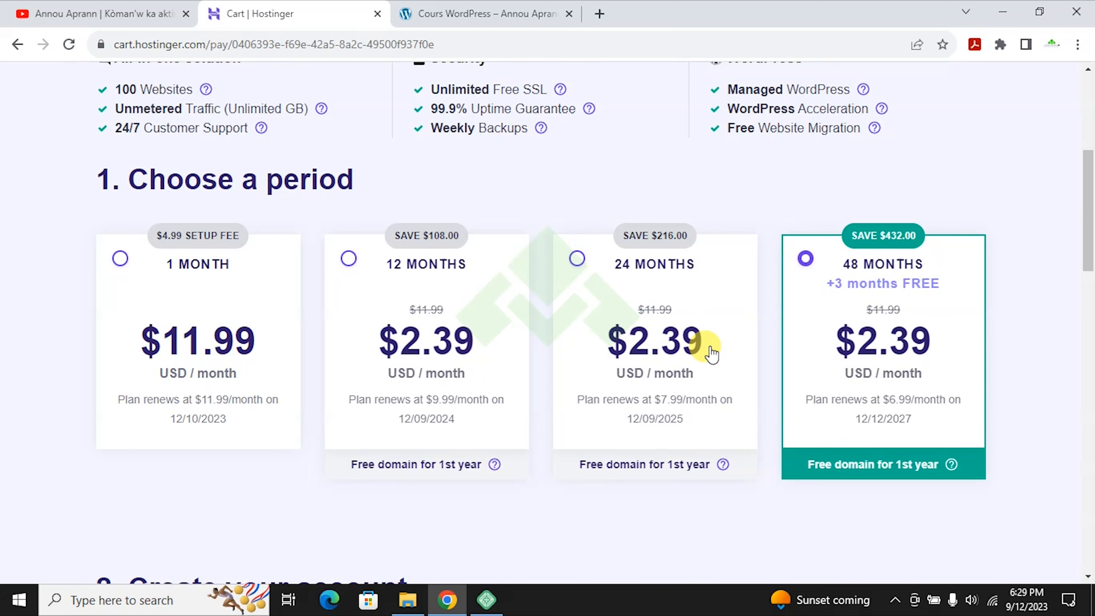
scroll(855, 376, down, 4)
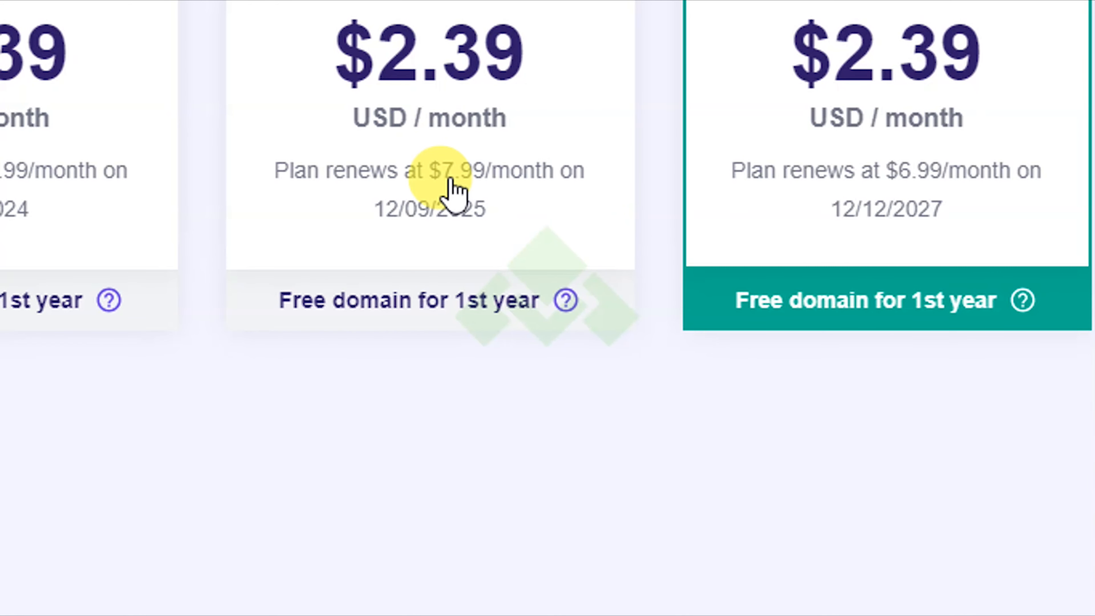
drag(749, 302, 997, 290)
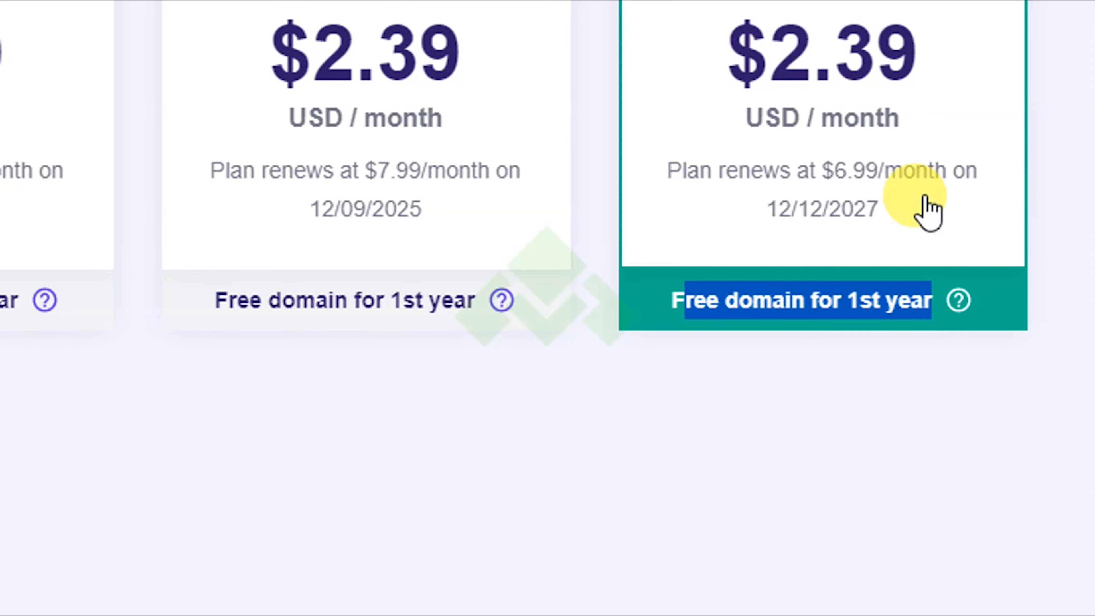
scroll(929, 212, up, 3)
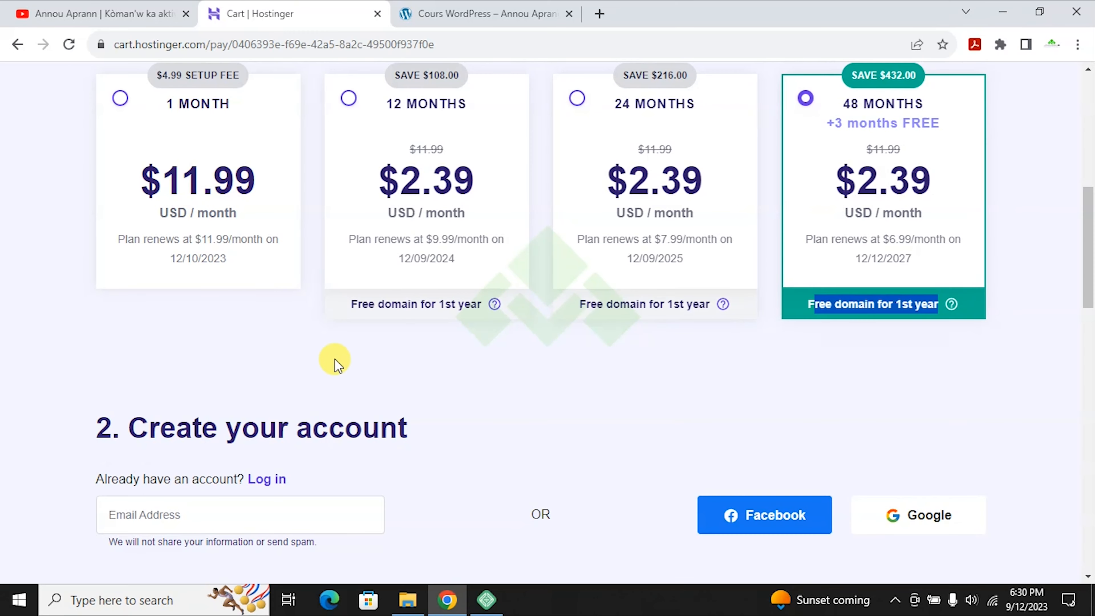
Review the payment section's order items, including extra months and domain name, and the billing detail fields
scroll(284, 373, down, 5)
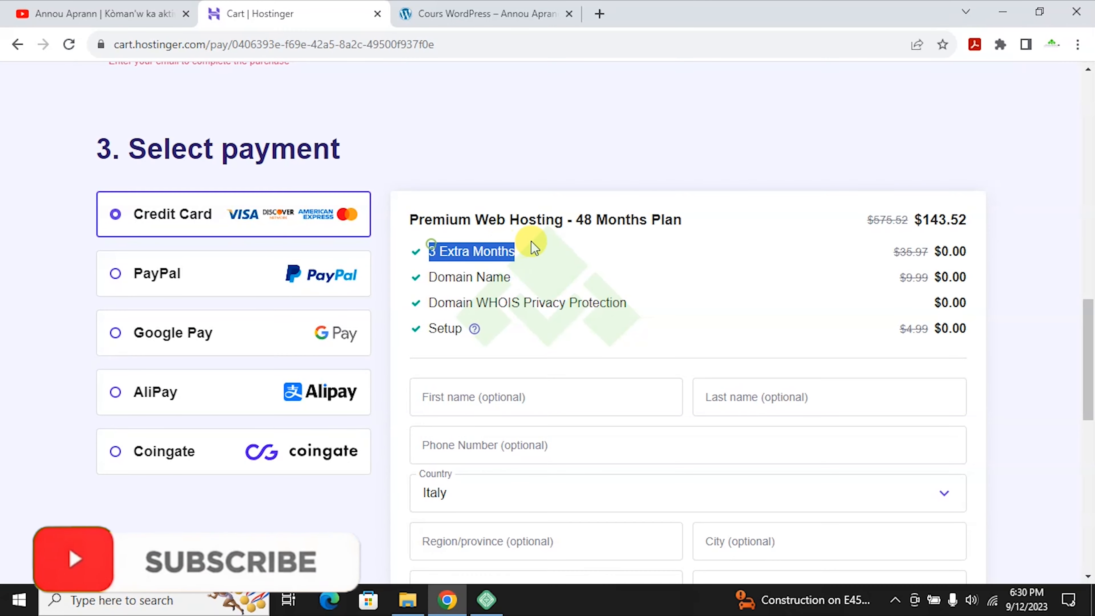
click(440, 252)
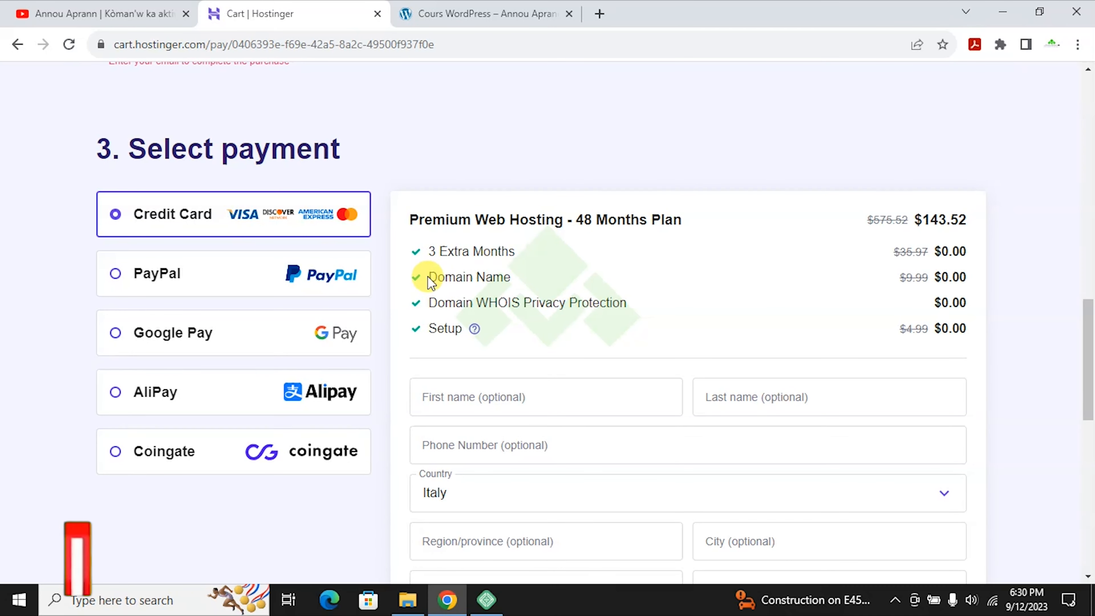
drag(427, 276, 569, 264)
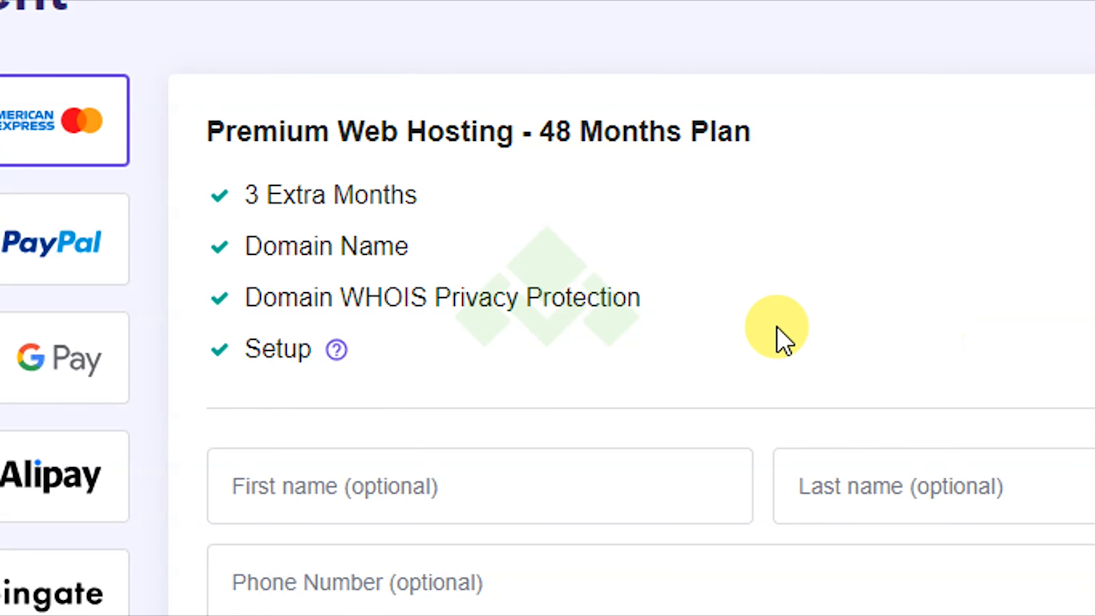
scroll(617, 302, down, 5)
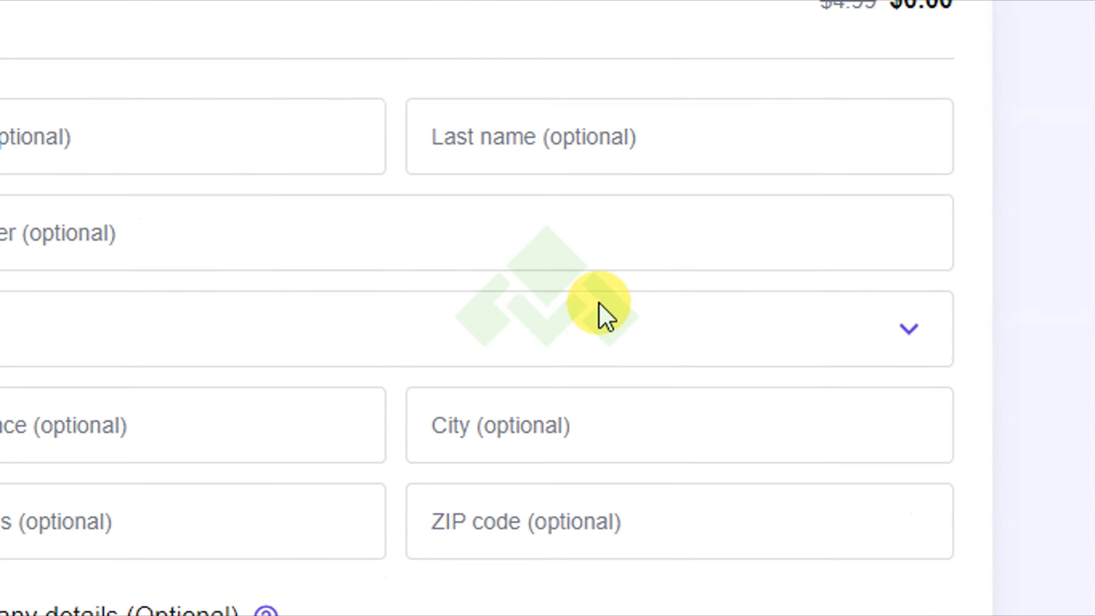
scroll(606, 317, up, 2)
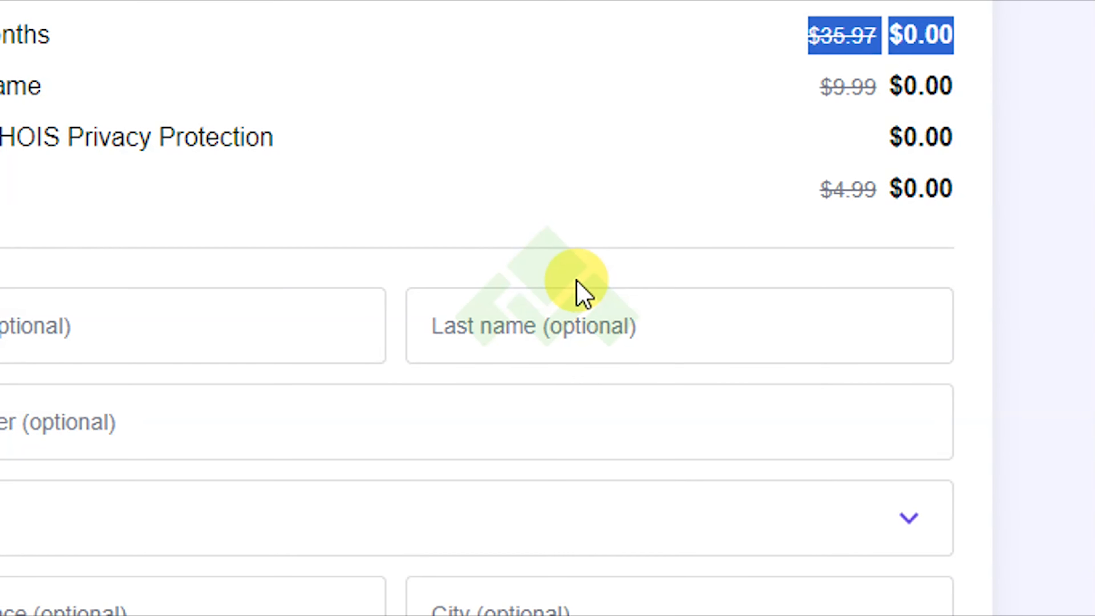
scroll(207, 313, down, 3)
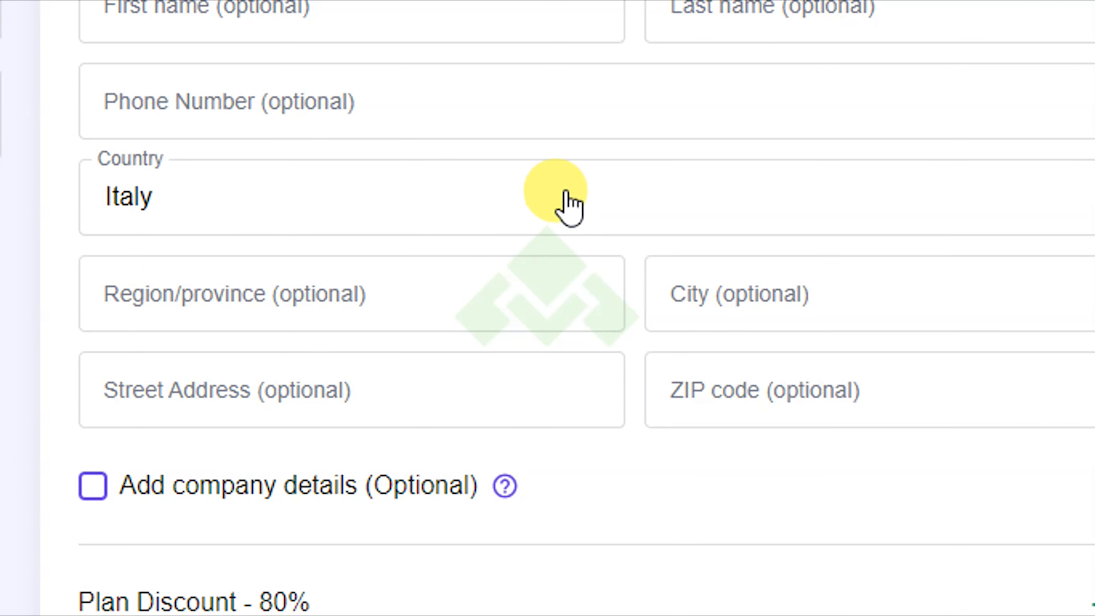
scroll(563, 518, down, 1)
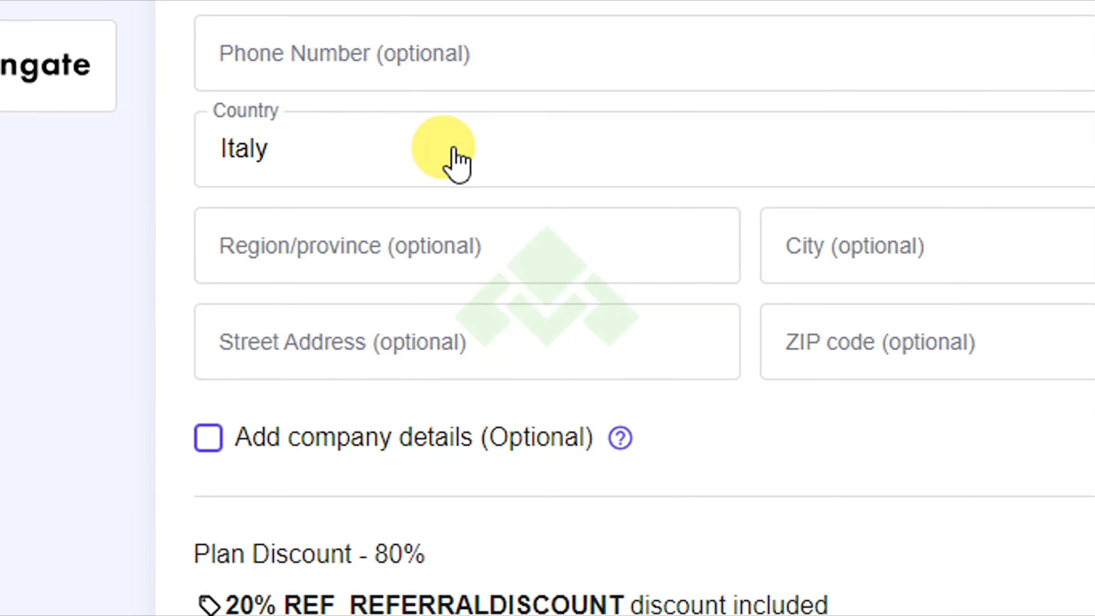
Set the billing country to Haiti
click(619, 147)
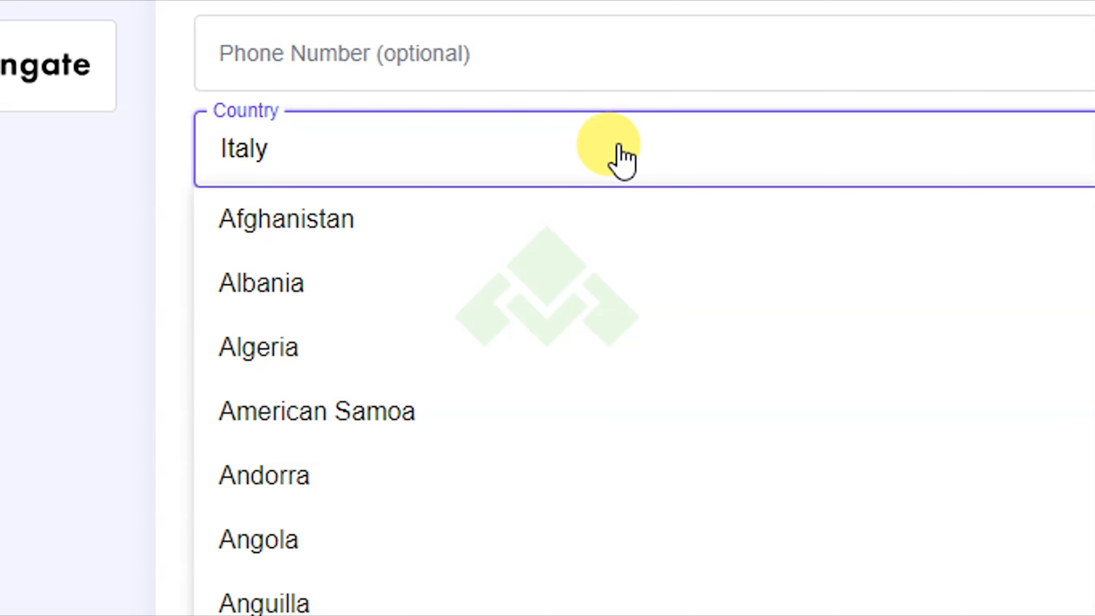
scroll(560, 345, down, 15)
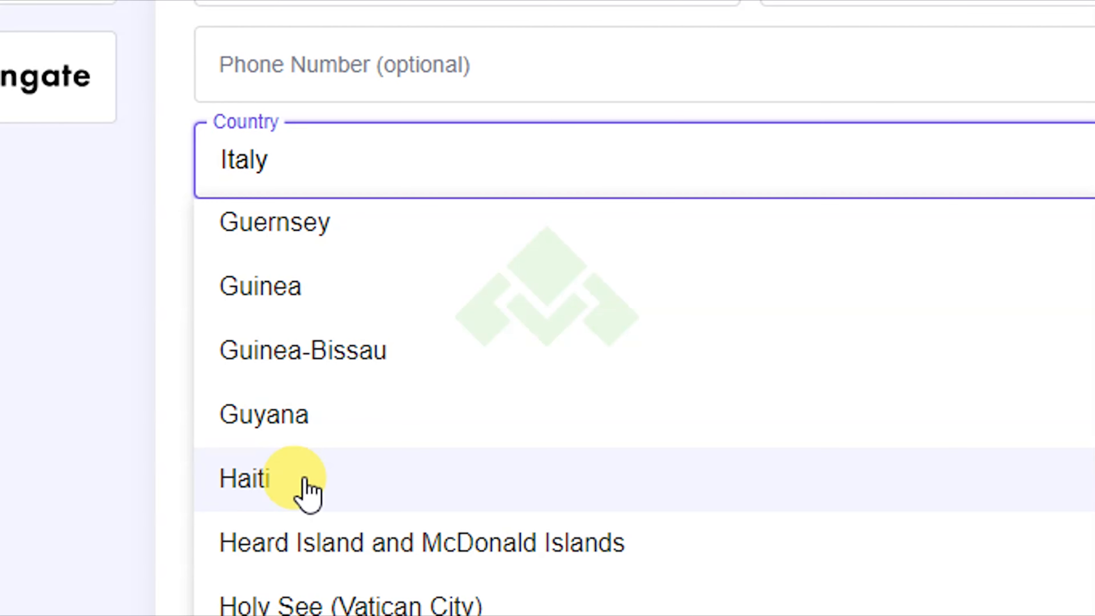
click(307, 489)
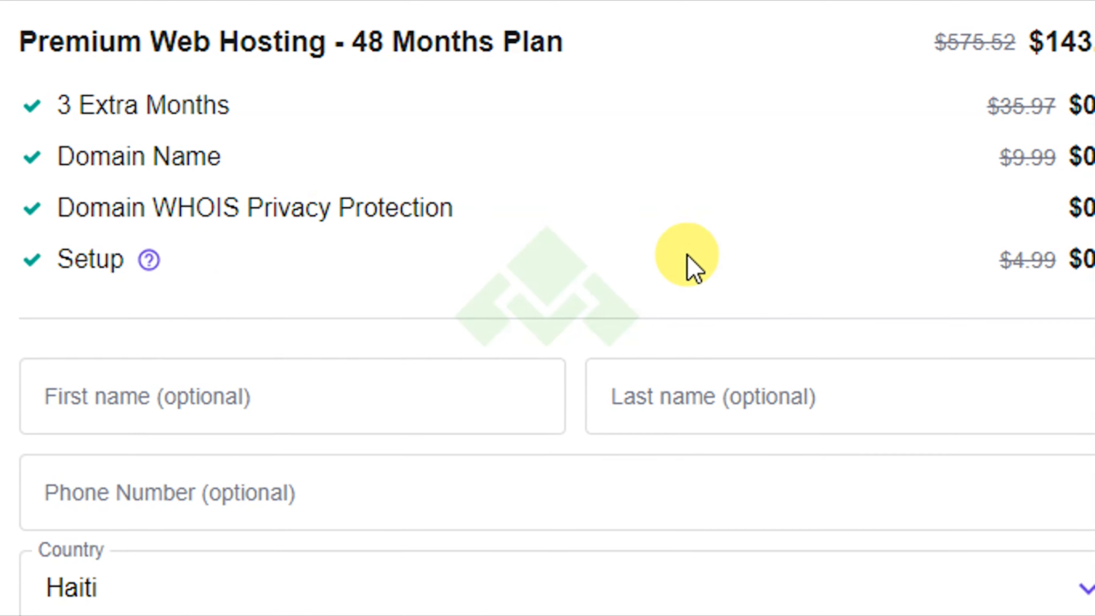
Check the plan discount, taxes and fees, order total and card payment fields for the order
scroll(695, 270, down, 5)
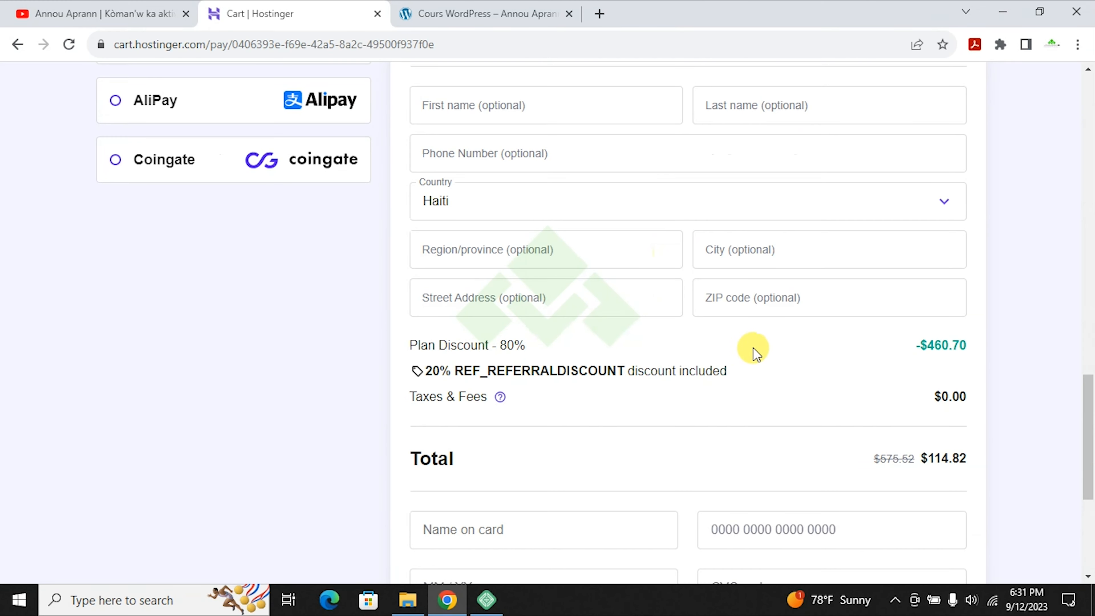
scroll(753, 350, down, 3)
scroll(765, 387, up, 3)
drag(408, 399, 587, 386)
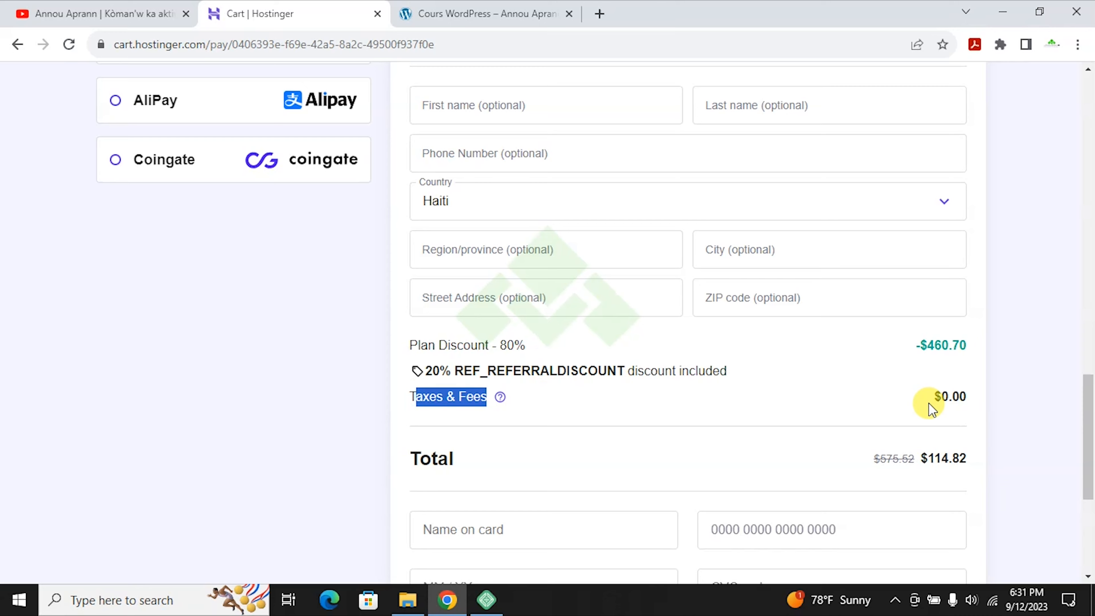
scroll(964, 304, down, 2)
scroll(574, 309, down, 4)
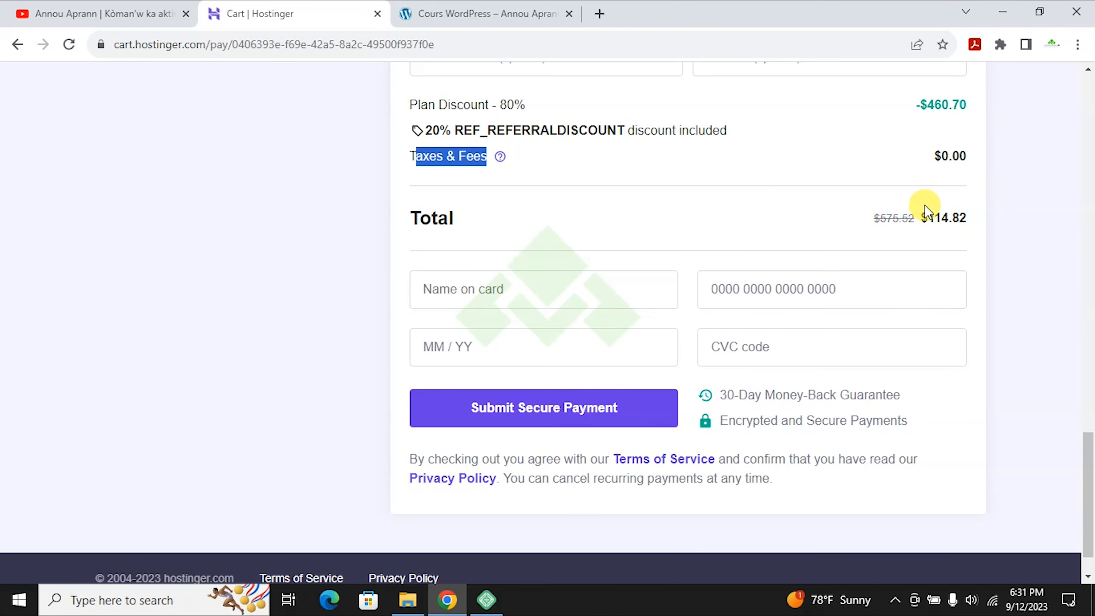
Check the discounted order total and enter the email address for creating the account
drag(924, 216, 978, 215)
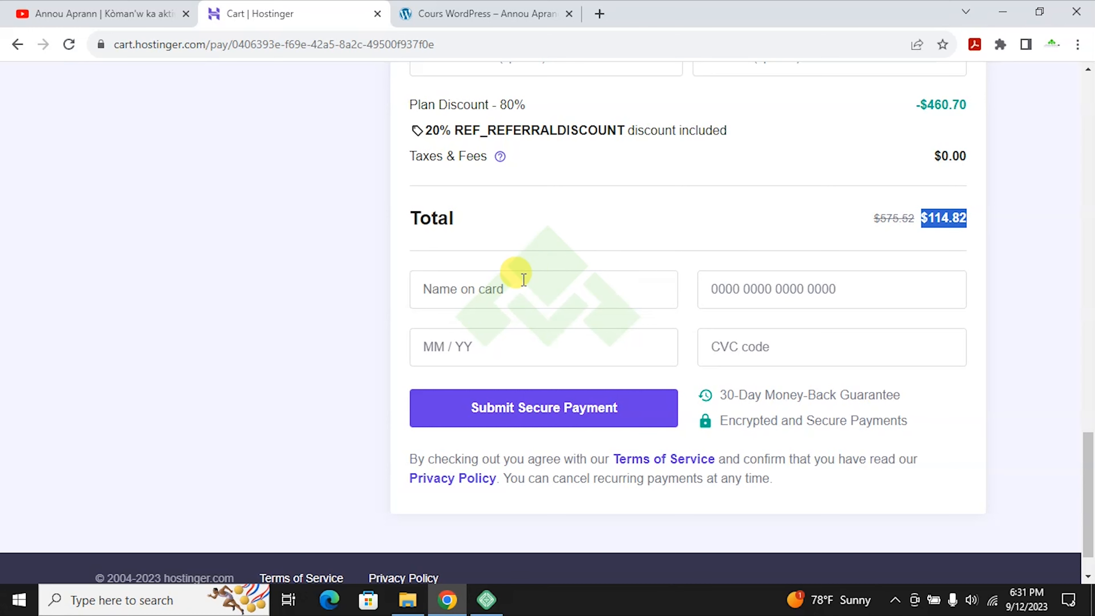
scroll(680, 328, up, 2)
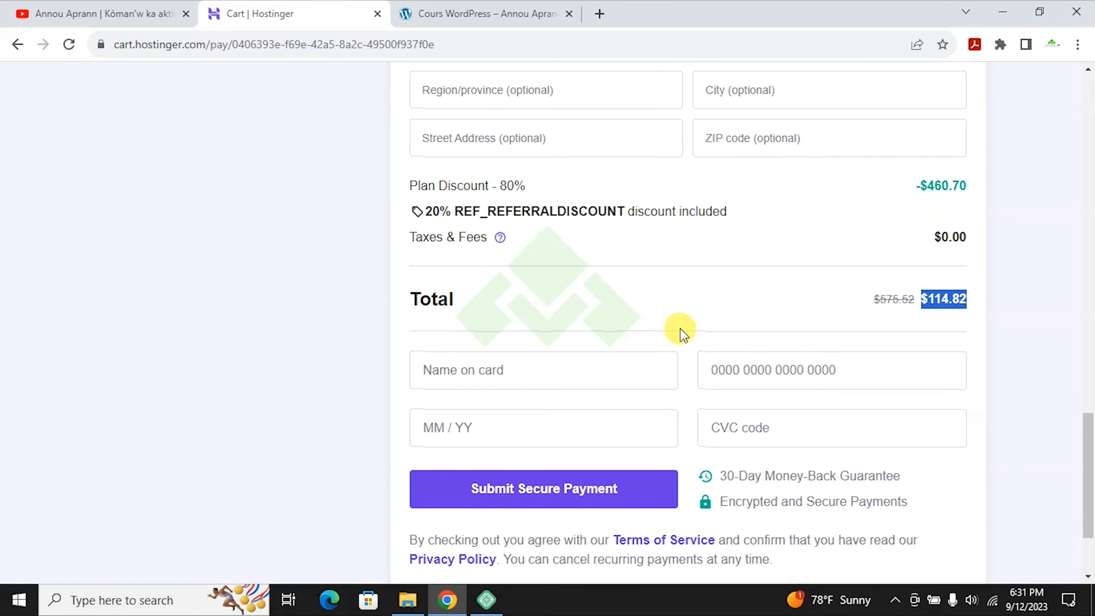
scroll(680, 329, up, 12)
scroll(681, 329, up, 2)
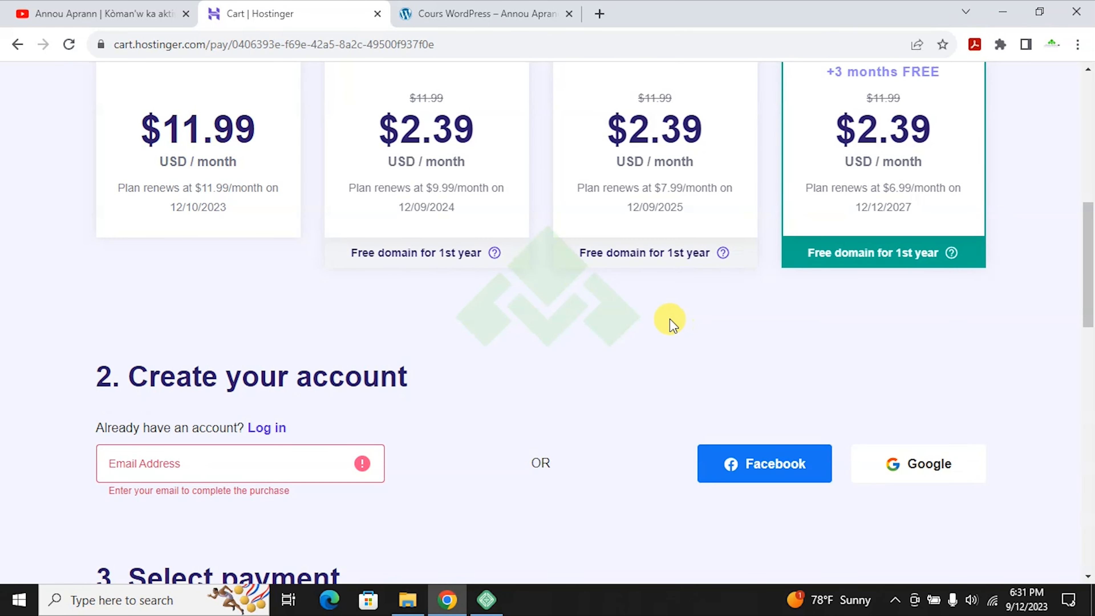
click(250, 464)
scroll(399, 421, down, 17)
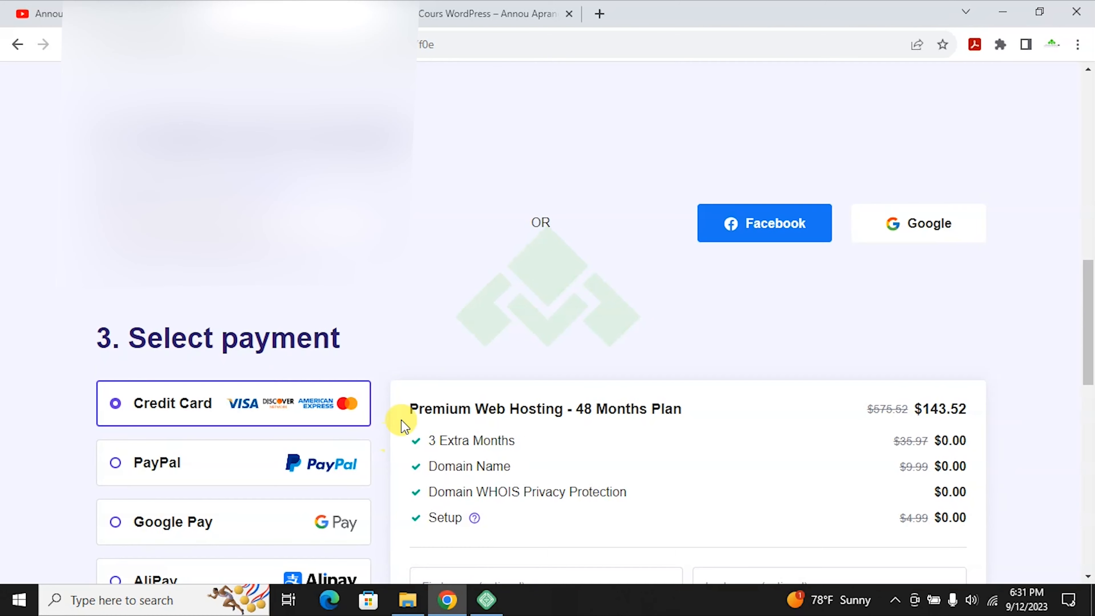
Review the optional billing detail fields, the original and discounted totals, and the card payment fields
scroll(521, 321, up, 1)
scroll(570, 384, down, 2)
scroll(647, 302, up, 4)
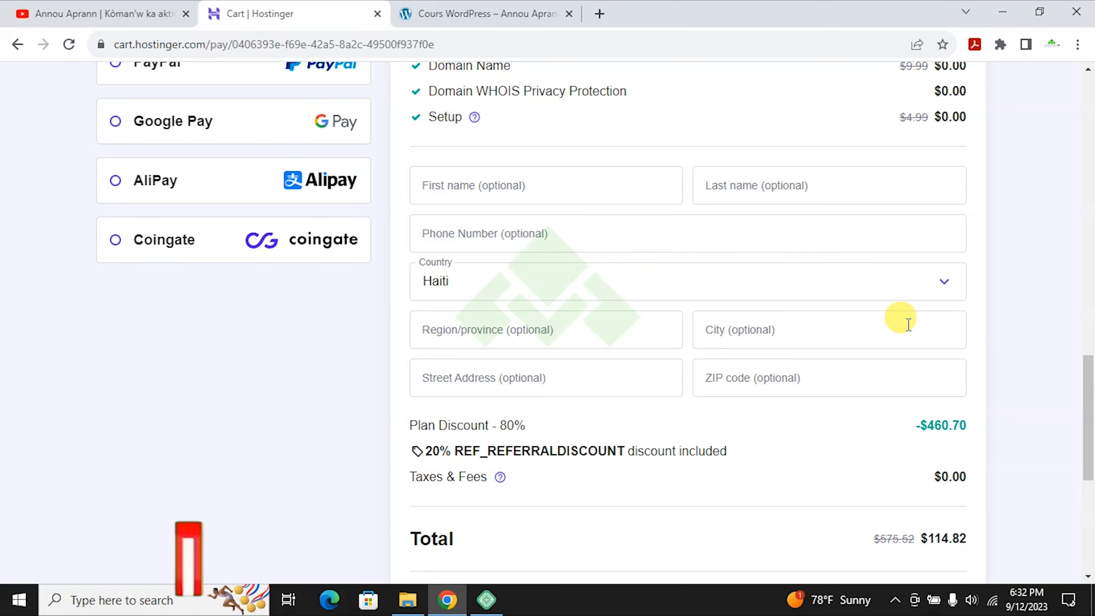
click(540, 186)
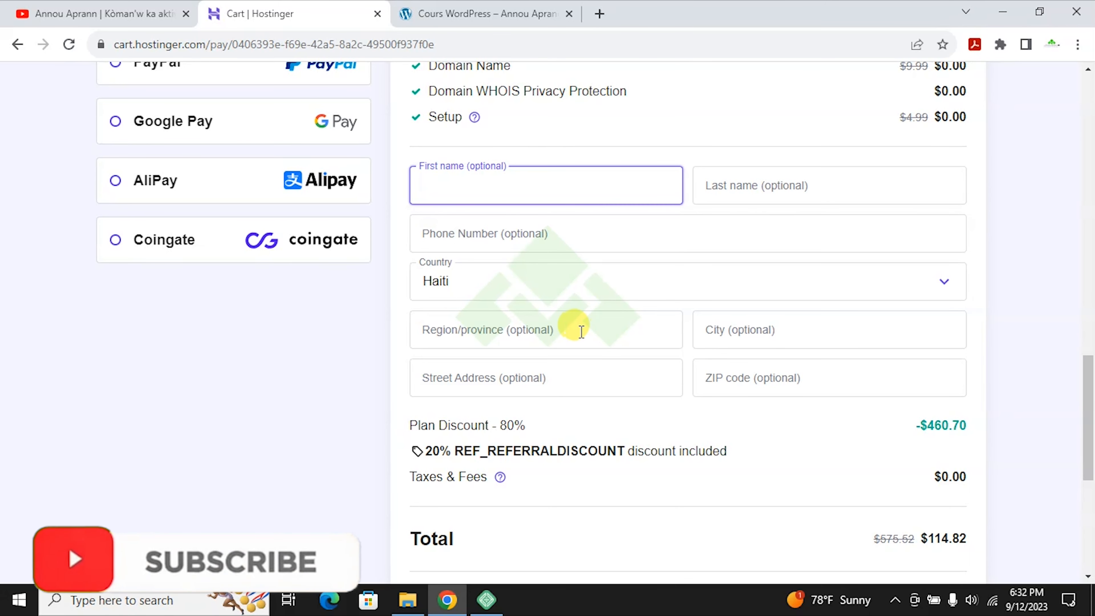
click(547, 330)
click(994, 350)
scroll(533, 358, down, 2)
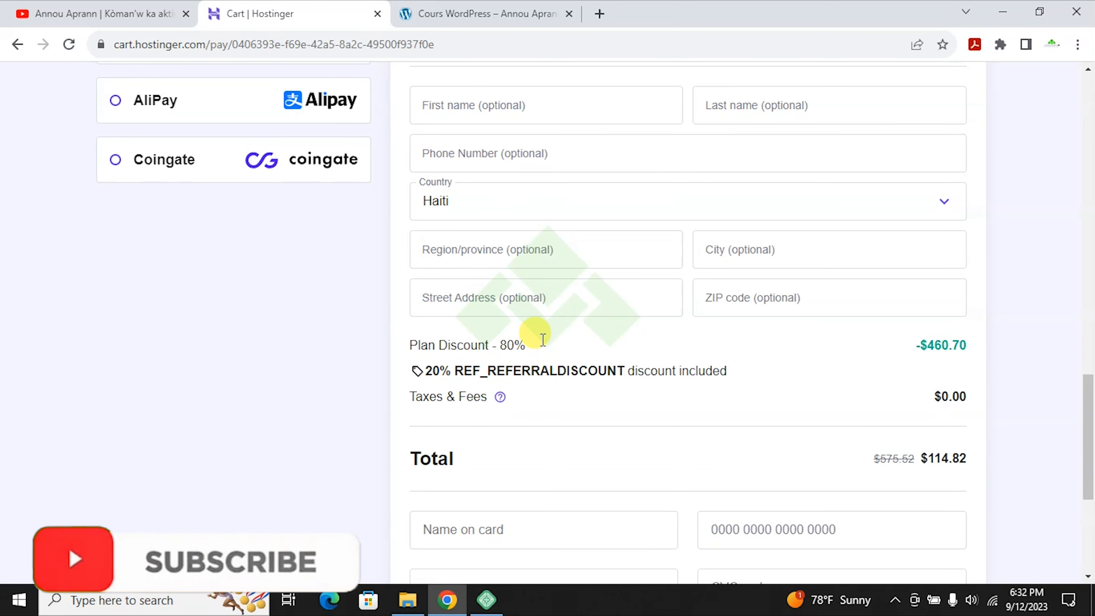
scroll(545, 337, down, 3)
scroll(603, 388, down, 2)
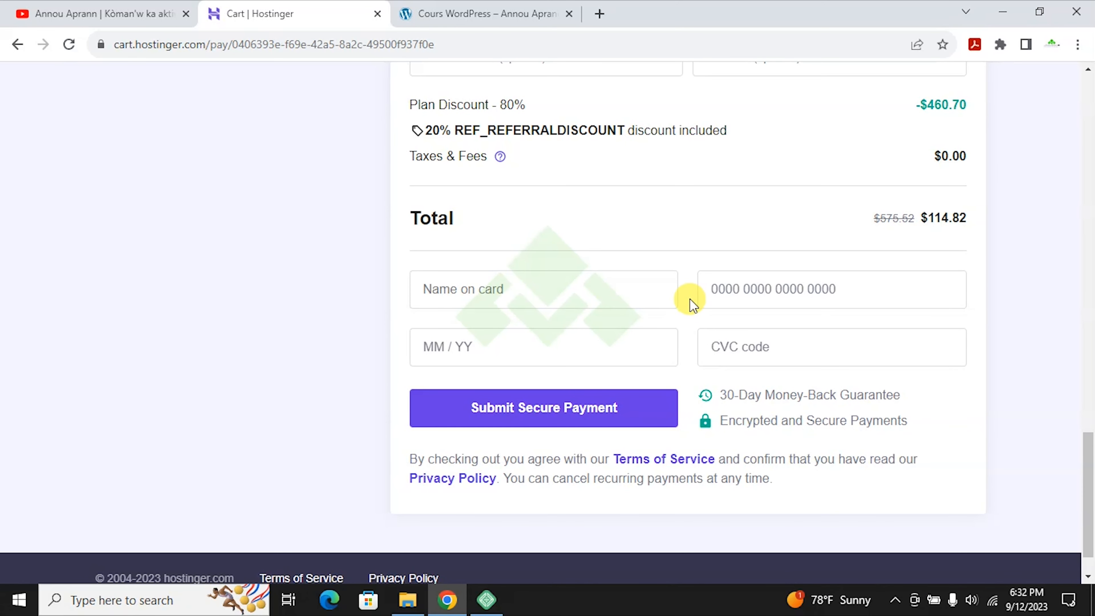
drag(874, 219, 914, 215)
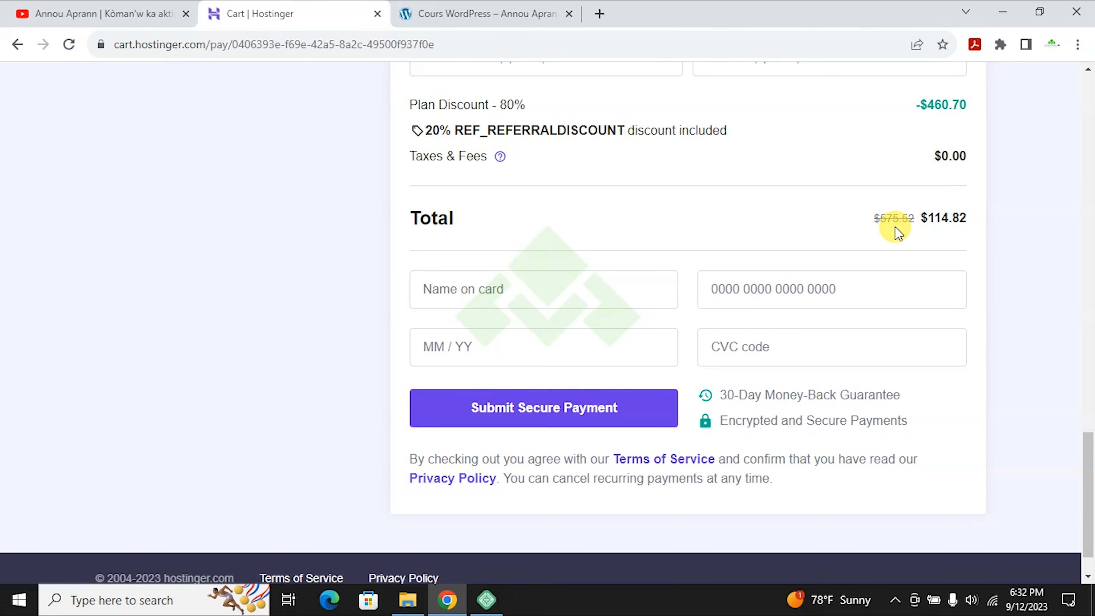
drag(880, 218, 960, 227)
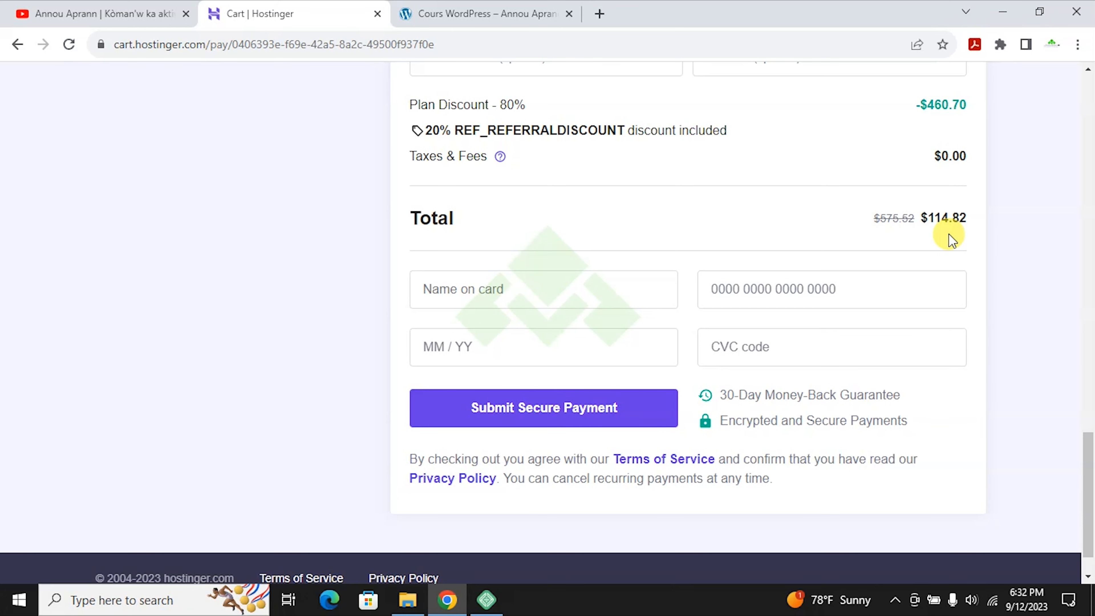
Recheck the 1, 12, 24 and 48 month billing periods and the items included in the order
scroll(818, 171, up, 15)
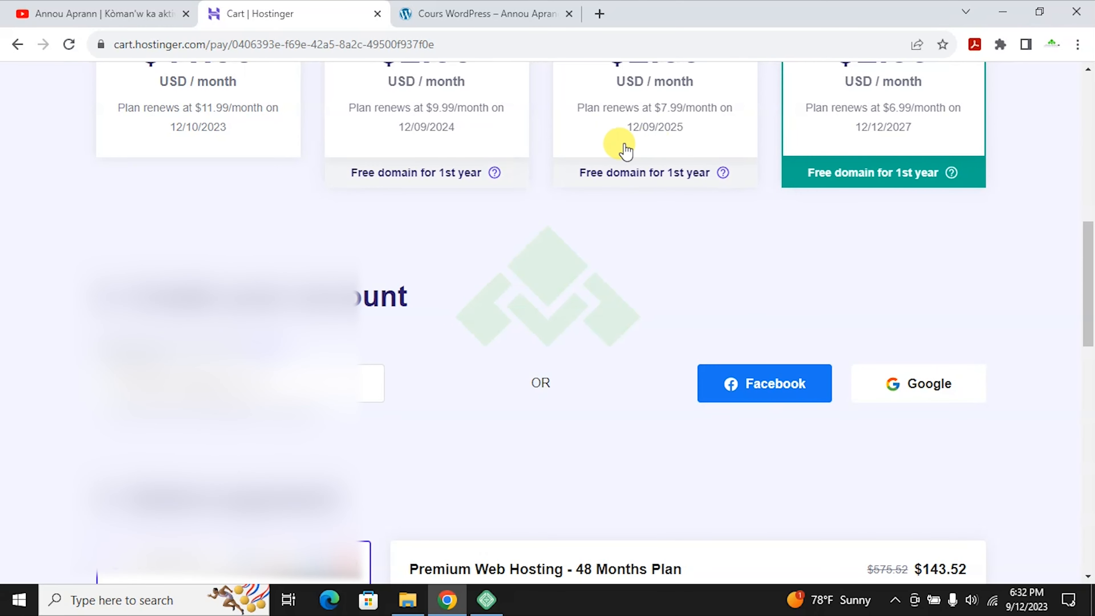
scroll(625, 151, up, 4)
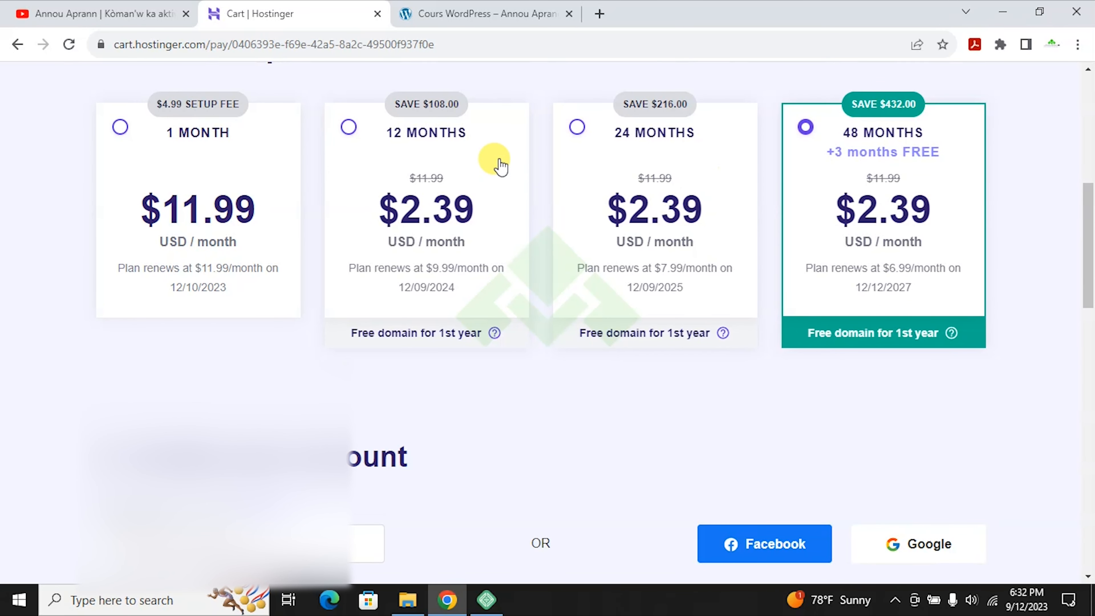
scroll(913, 252, down, 4)
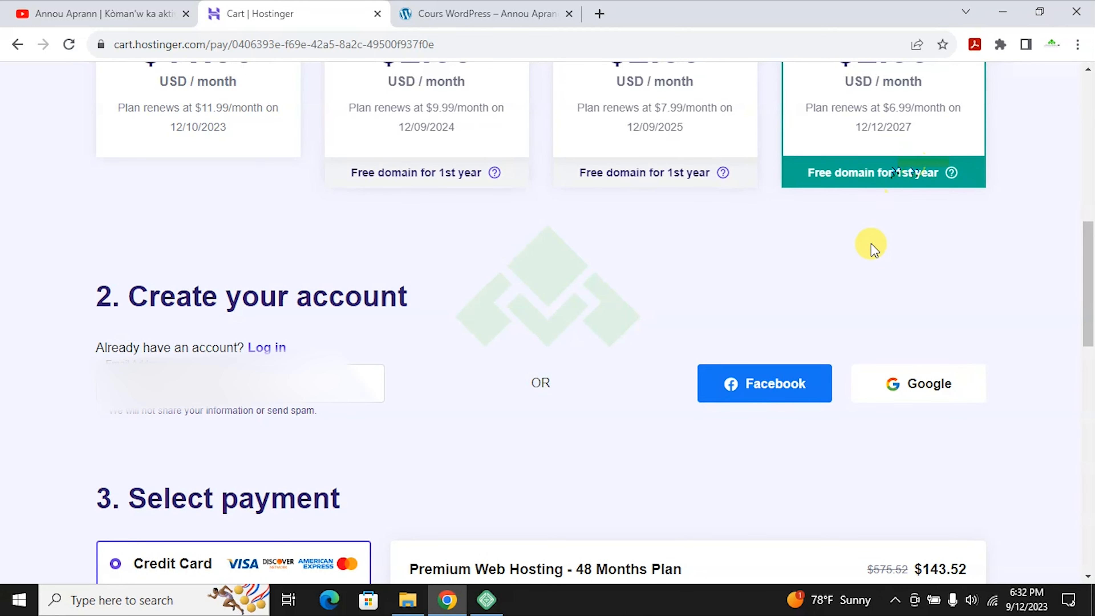
scroll(865, 247, down, 10)
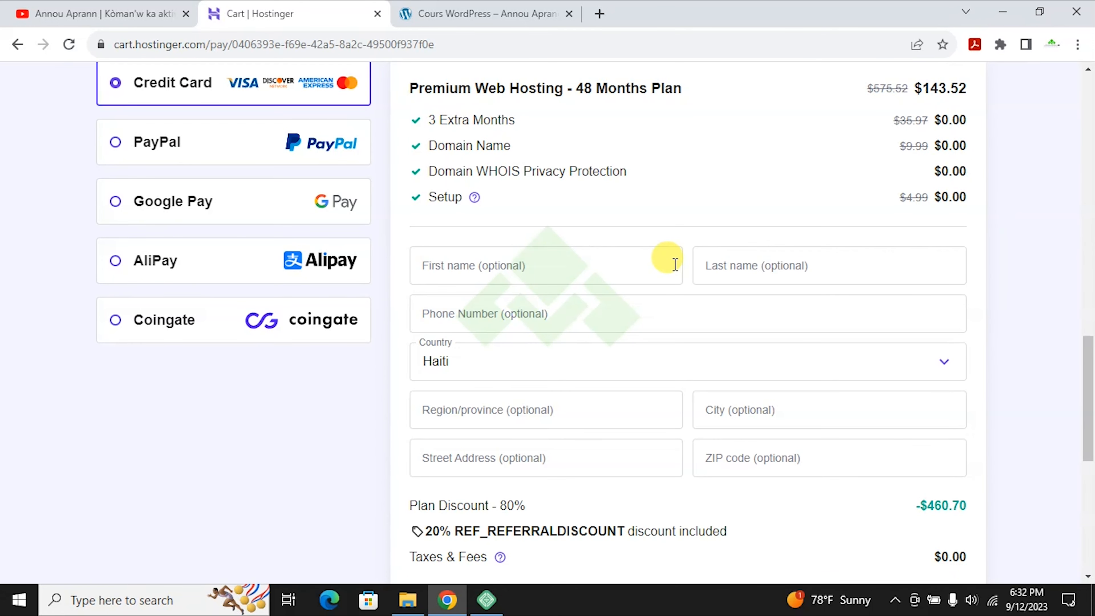
Fill in the name on card, card number, expiry date and CVC code, and submit the secure payment
scroll(675, 265, down, 9)
scroll(675, 259, up, 8)
scroll(677, 253, down, 7)
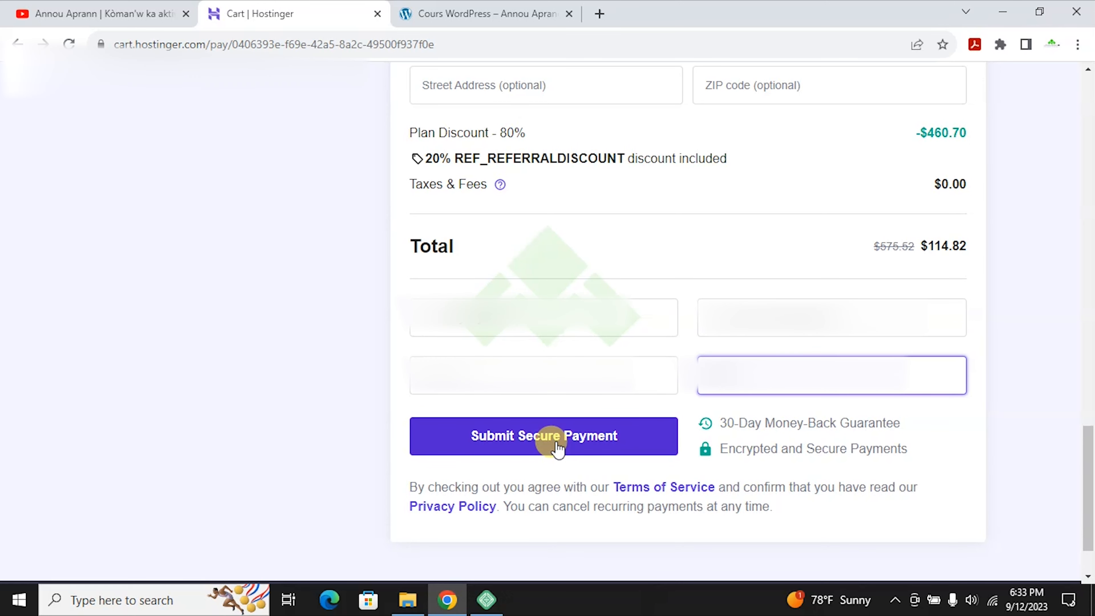
click(558, 447)
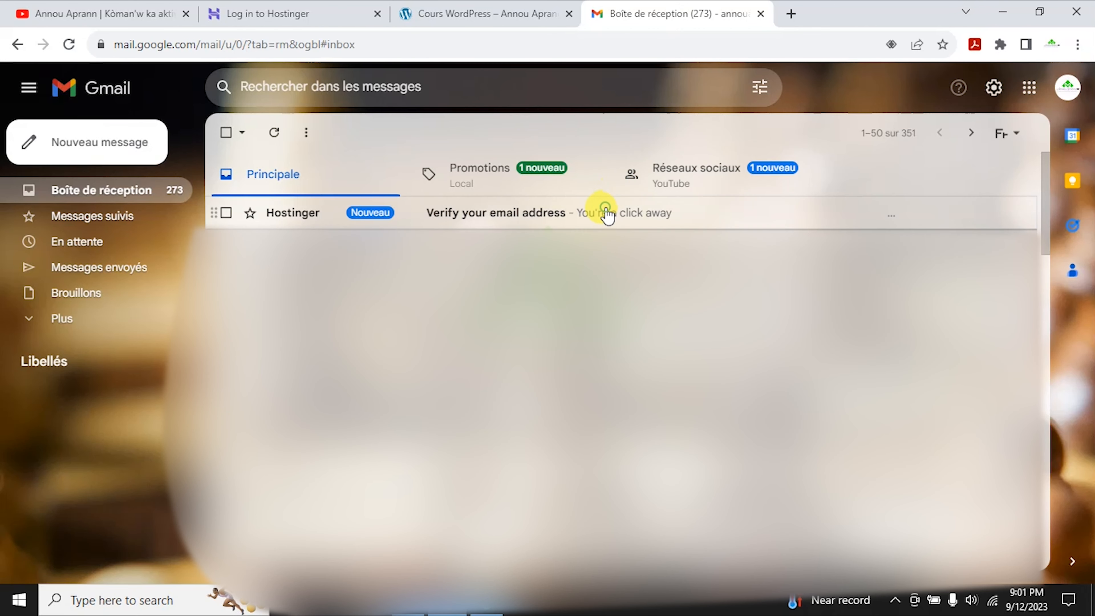
Verify the email address through Hostinger's verification message, and set and confirm a new account password
click(604, 211)
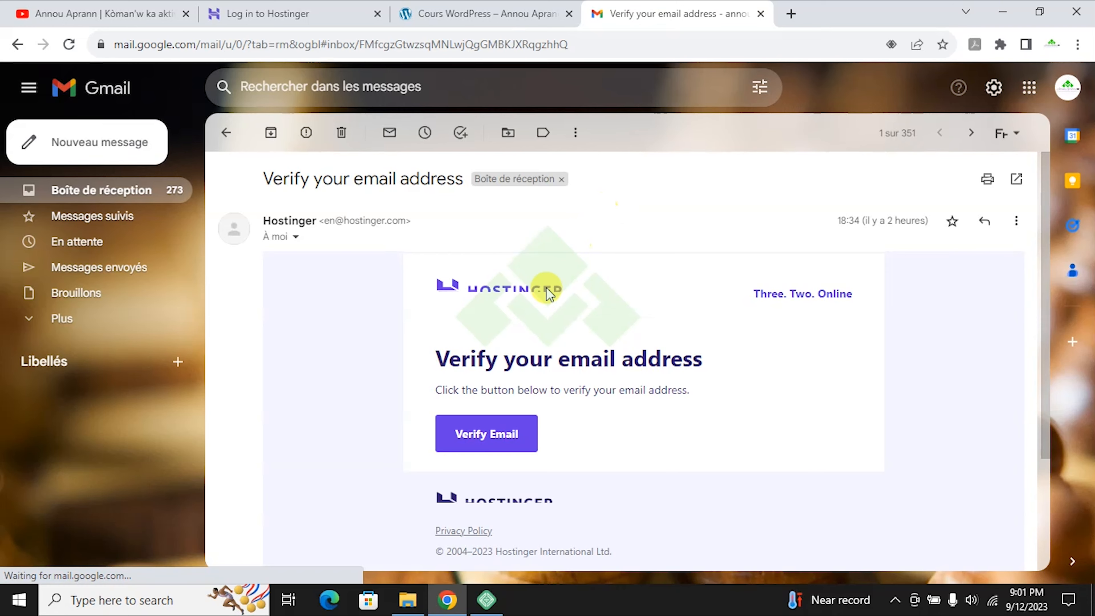
click(500, 435)
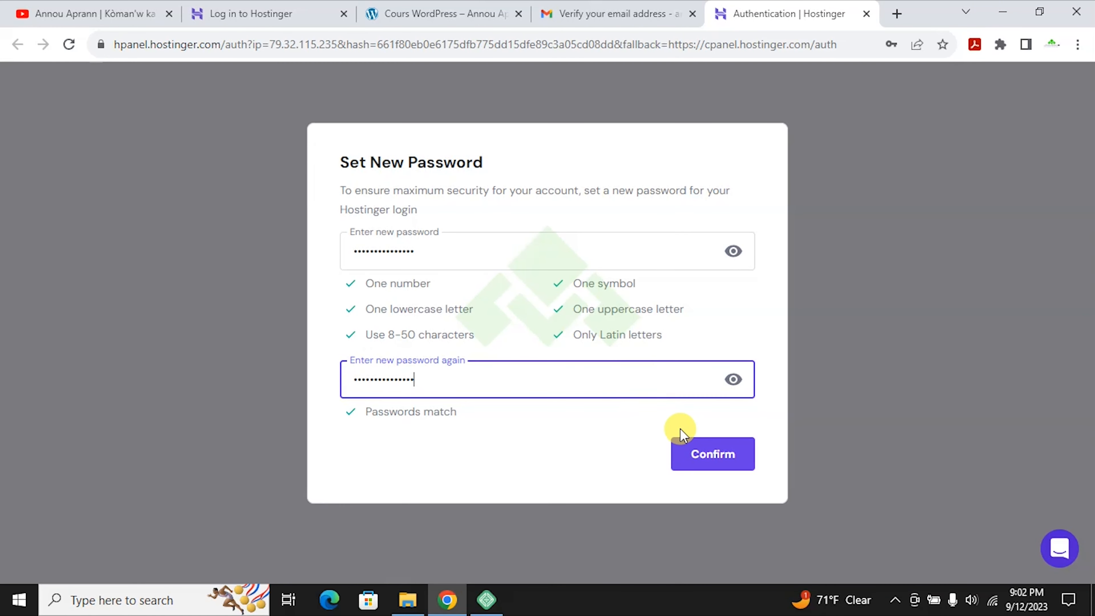
click(704, 453)
click(638, 367)
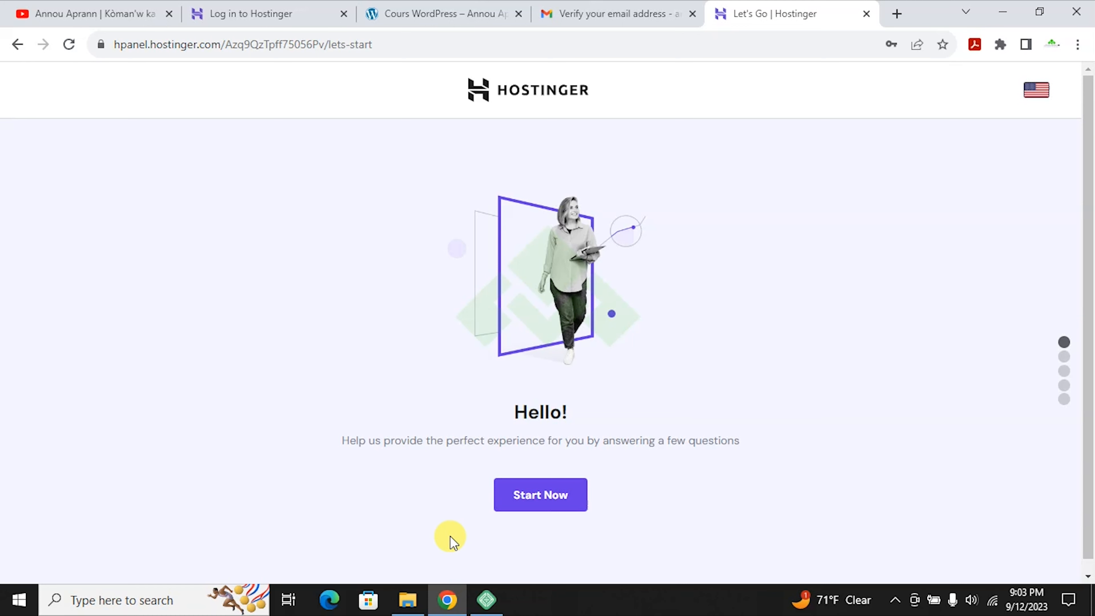
Skip the onboarding survey and choose to create a new website from scratch without selecting a platform
click(555, 510)
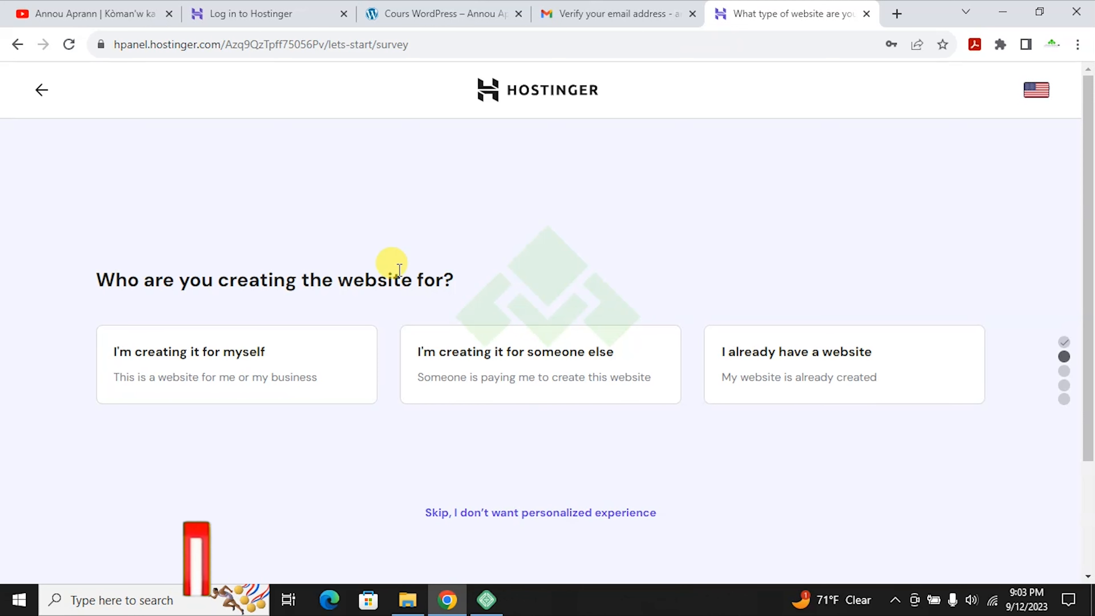
click(501, 513)
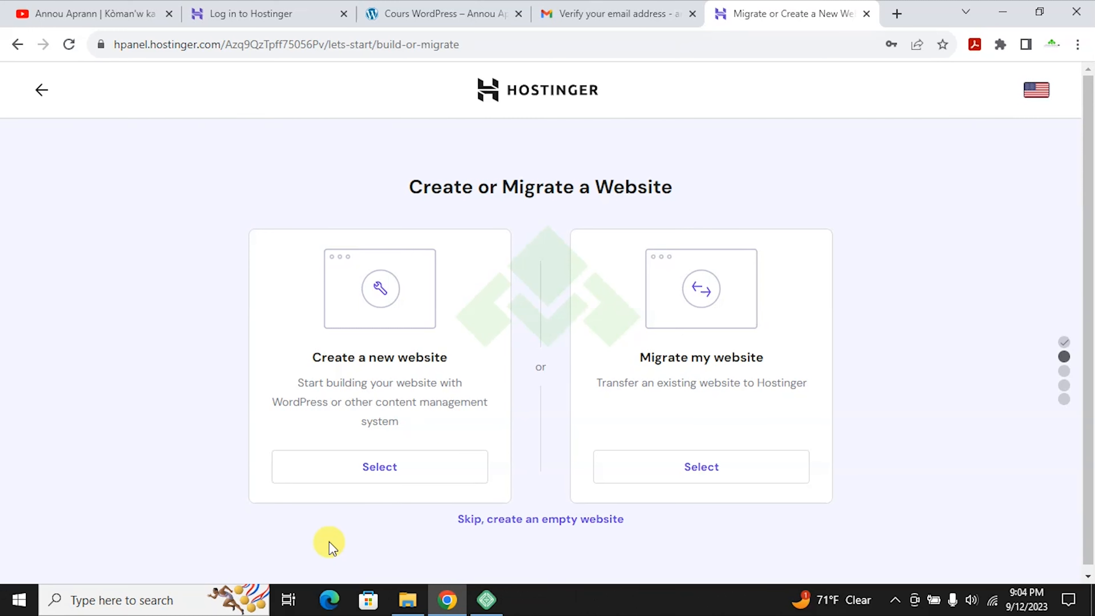
click(354, 466)
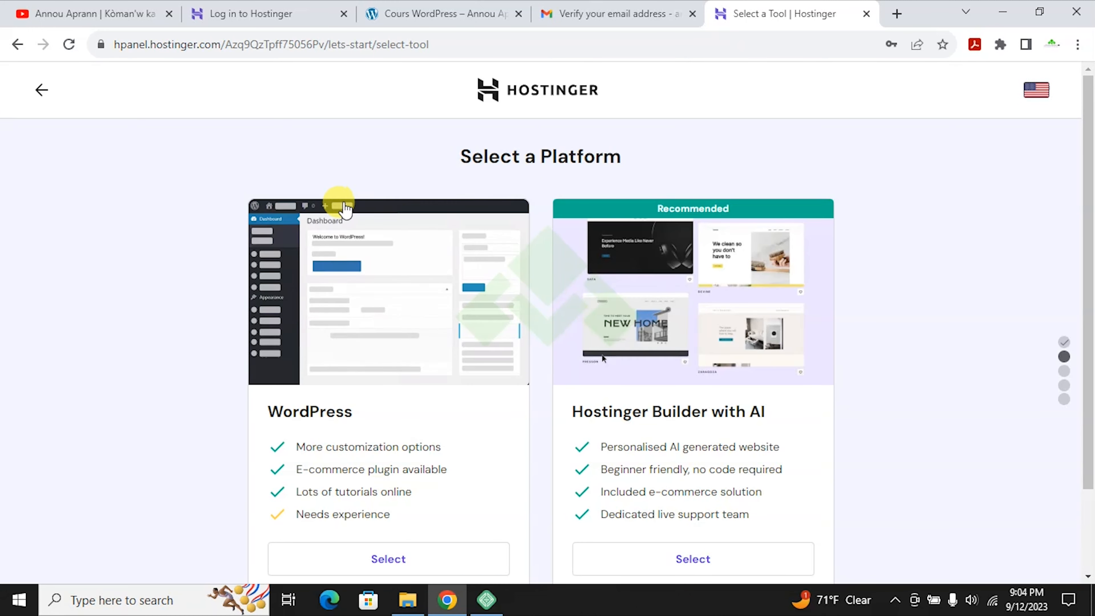
scroll(349, 224, down, 2)
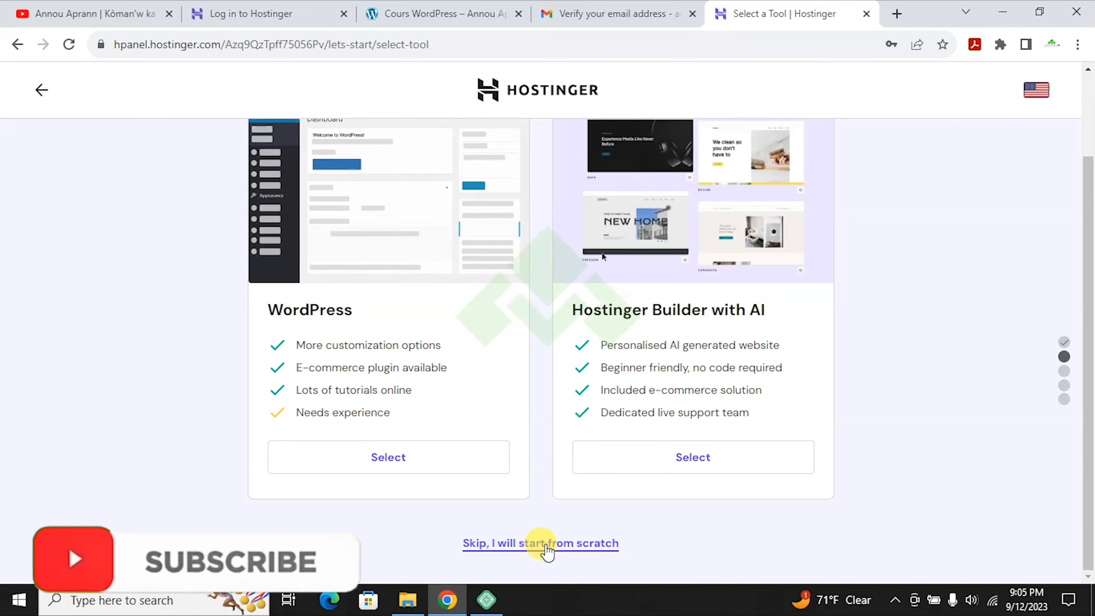
click(546, 543)
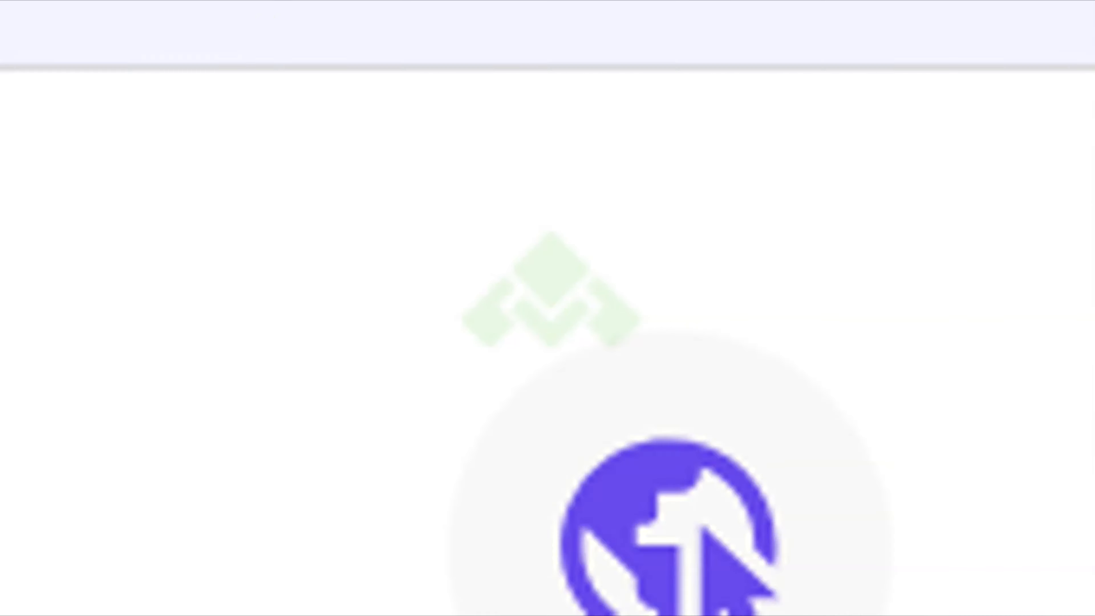
Choose to claim a free domain and enter annouaprann as the desired domain name
click(198, 345)
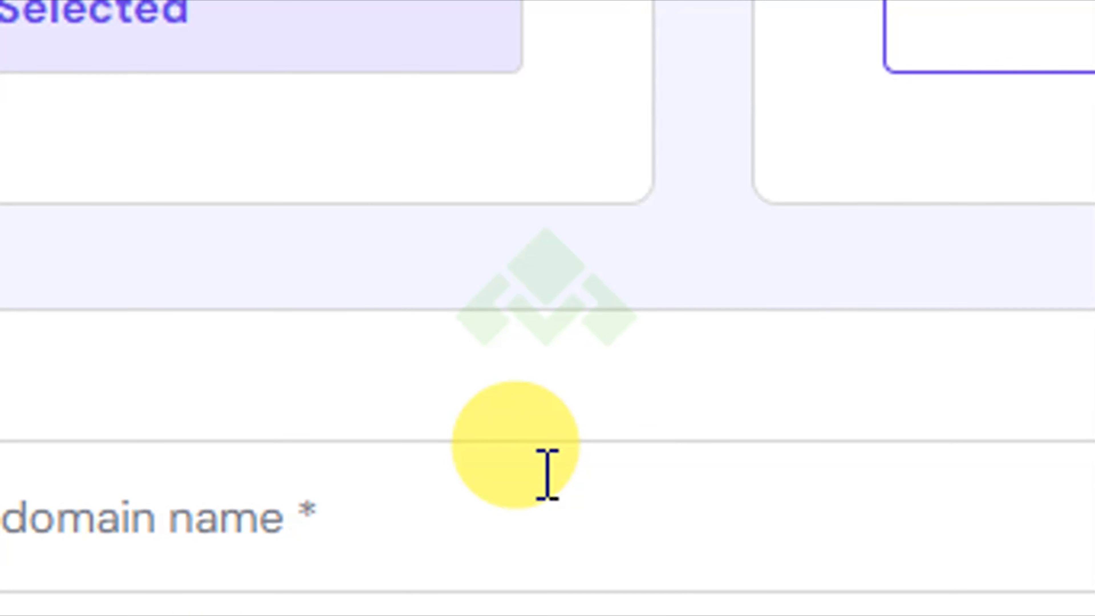
click(547, 475)
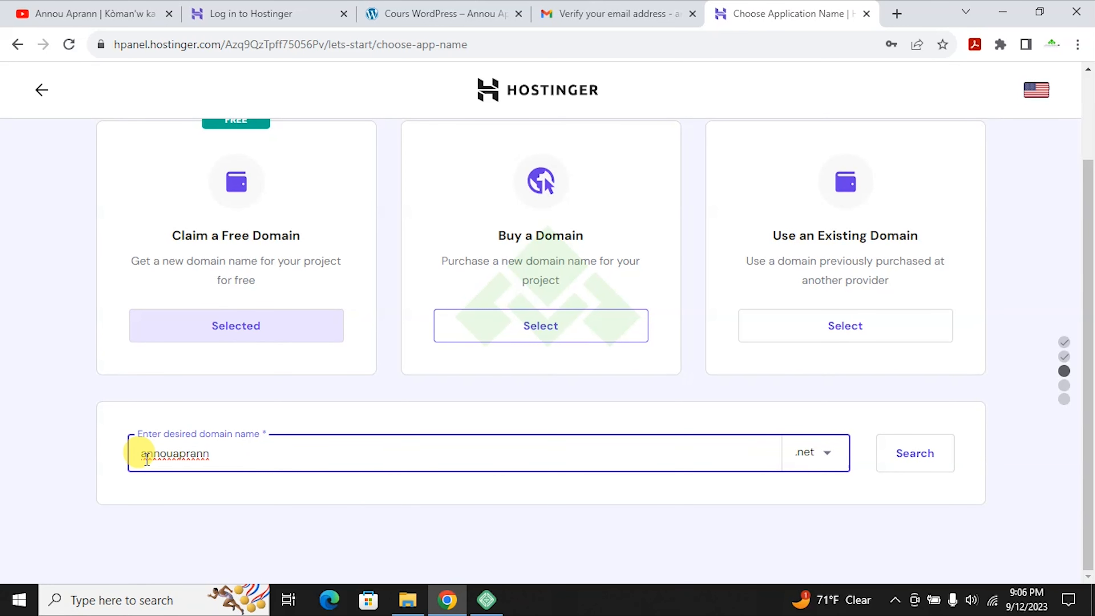
drag(208, 452, 73, 452)
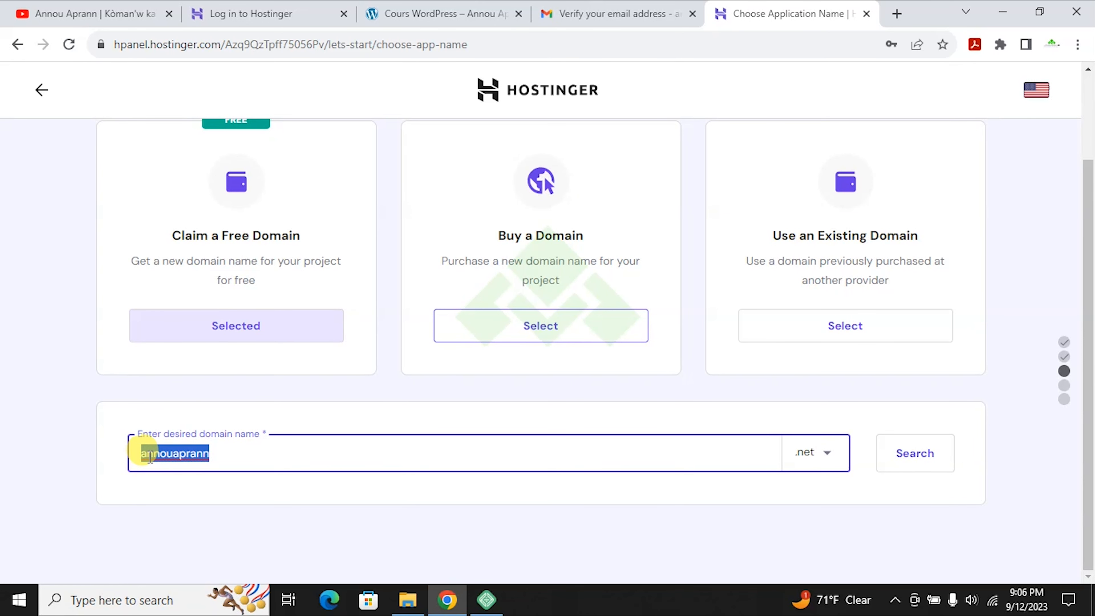
click(174, 455)
Keep the .net extension, check the availability of annouaprann.net, and continue with that domain
click(827, 455)
click(835, 455)
scroll(773, 509, down, 2)
scroll(767, 507, up, 2)
click(749, 500)
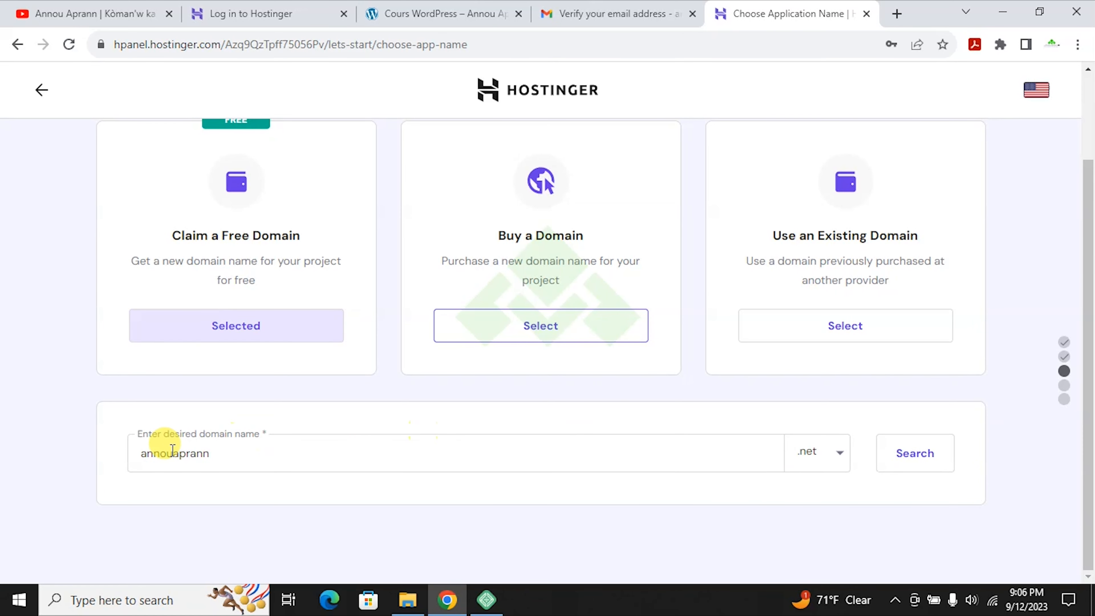
click(908, 461)
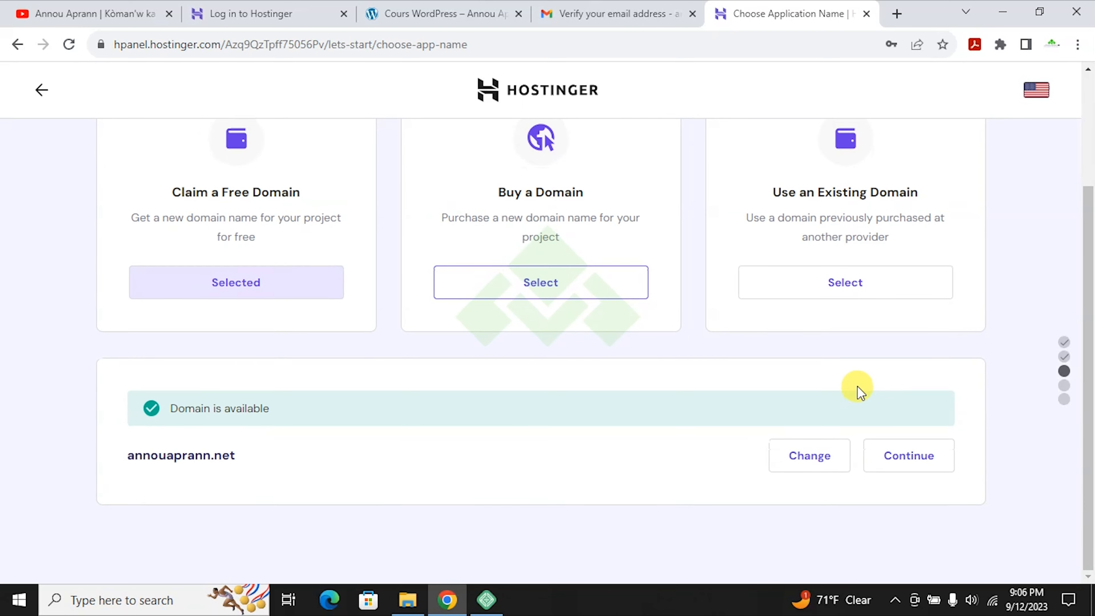
drag(169, 407, 313, 409)
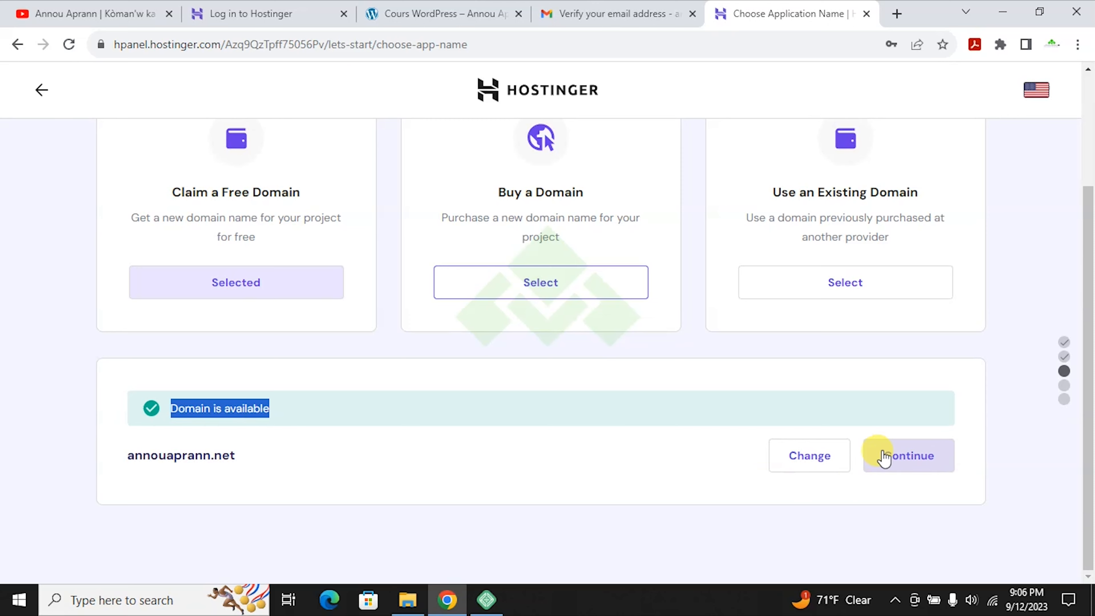
click(931, 470)
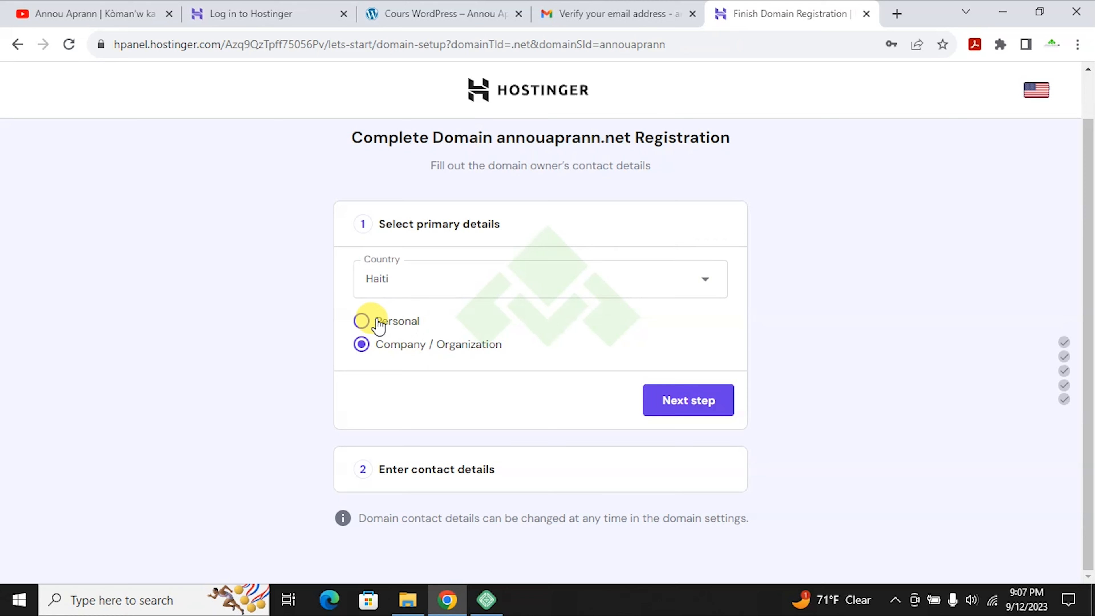
Confirm Haiti and Company / Organization as the domain owner's primary details and proceed to the contact details
click(690, 395)
scroll(388, 214, down, 5)
scroll(410, 213, up, 3)
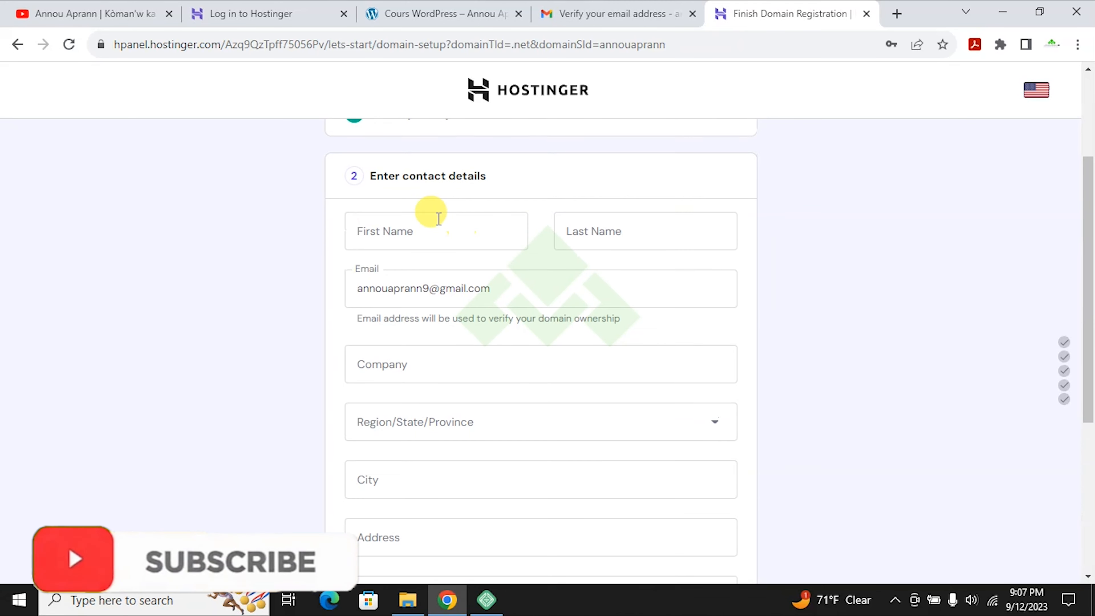
scroll(448, 274, down, 3)
scroll(482, 213, down, 3)
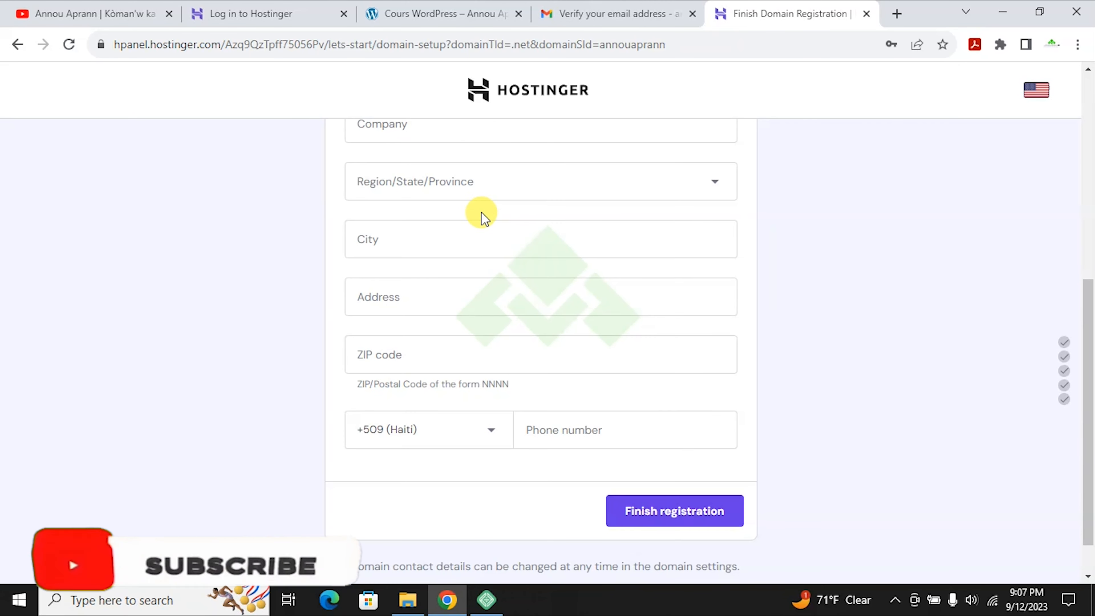
Fill in the owner's name, company Annou Aprann, region, city, address, ZIP code and phone number for the domain registration
scroll(519, 221, up, 6)
scroll(517, 223, up, 3)
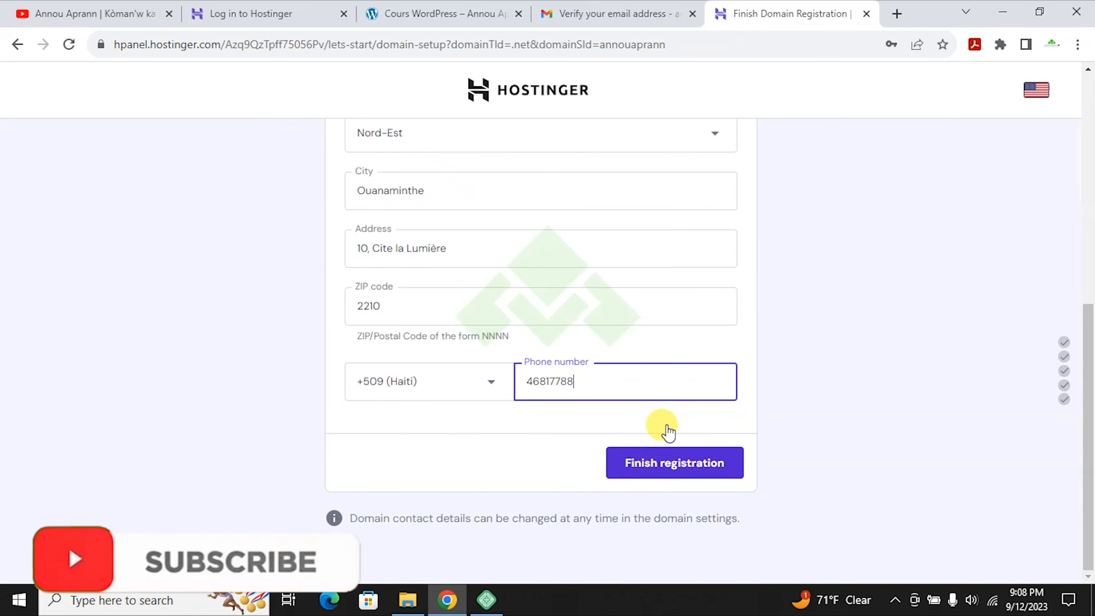
scroll(491, 294, up, 6)
scroll(492, 294, up, 3)
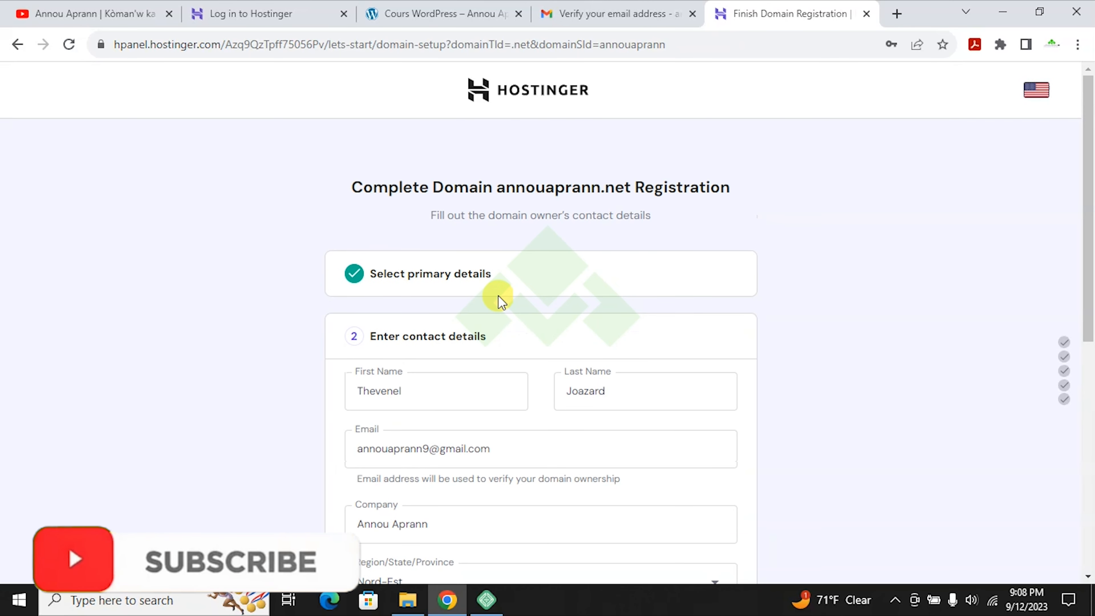
Submit the domain owner's contact details and finish the hosting setup with North America (USA, AZ) kept as the server location
scroll(488, 271, down, 9)
click(673, 513)
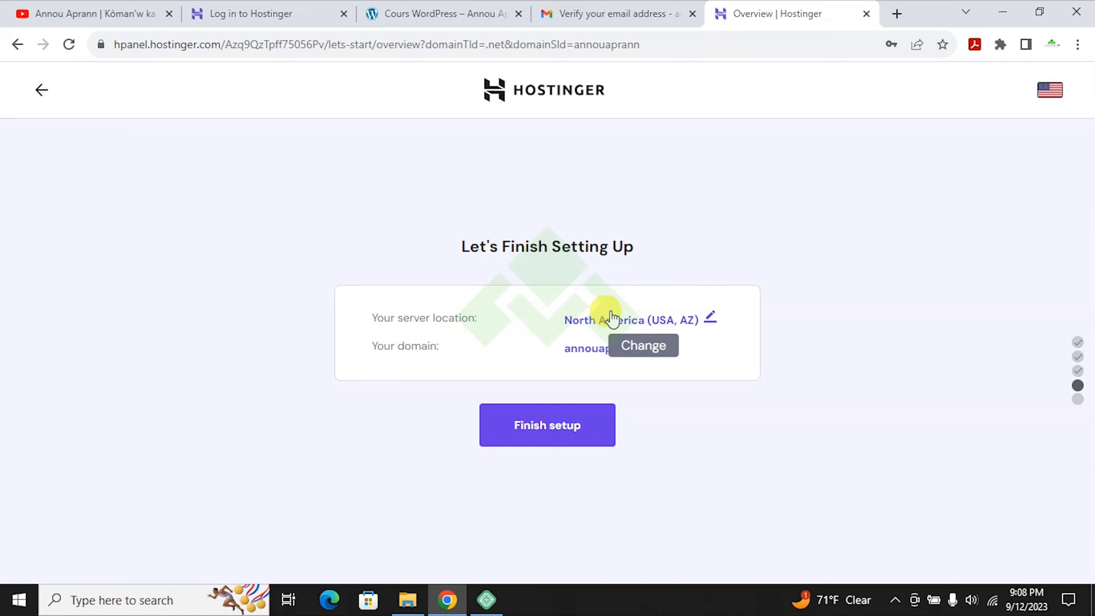
click(643, 324)
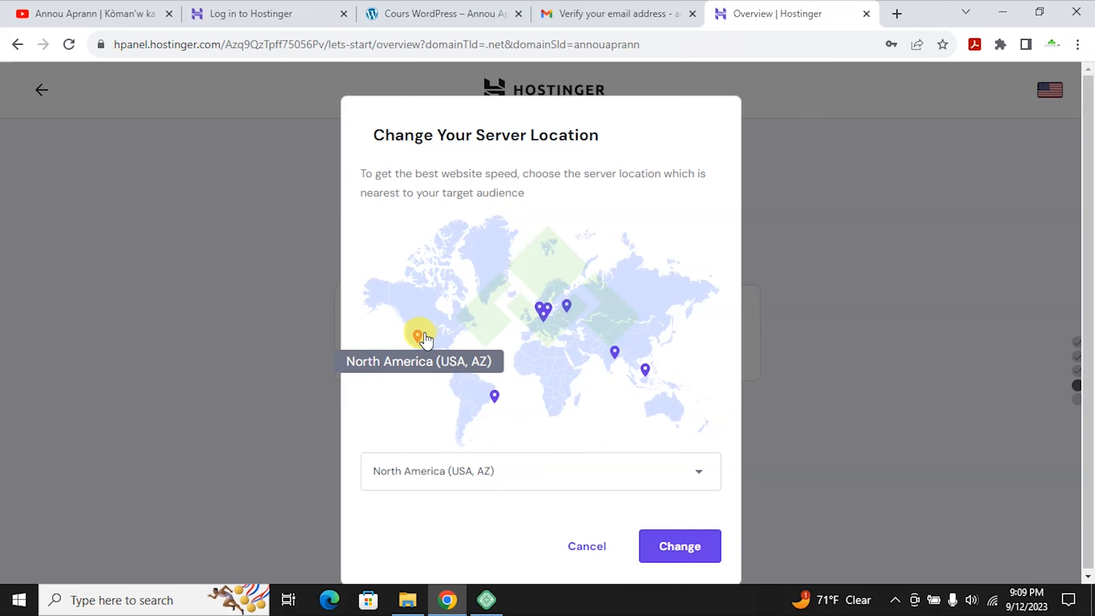
click(580, 545)
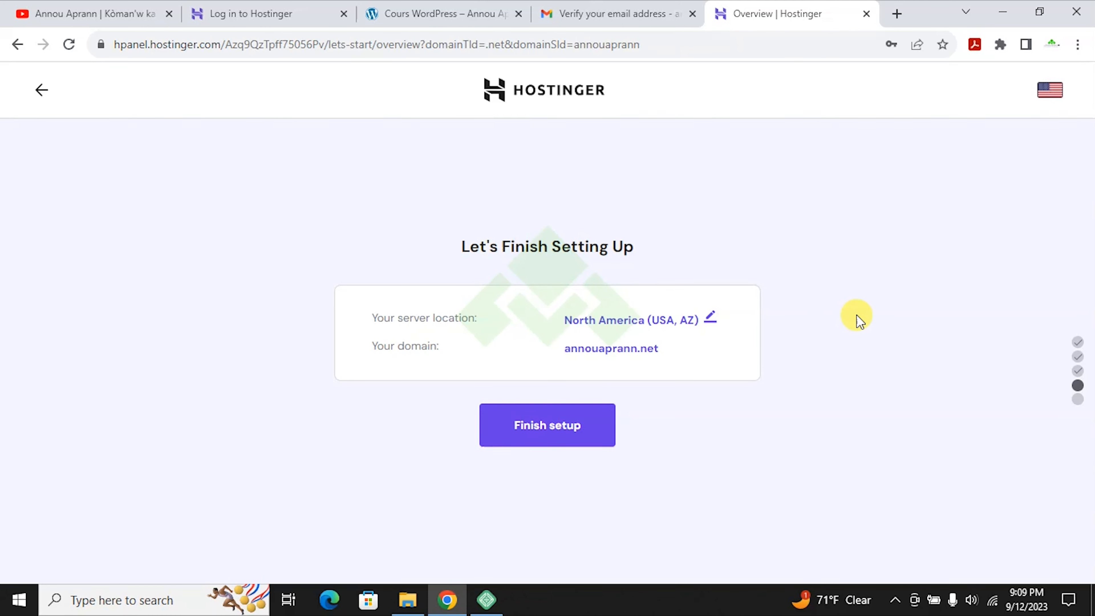
click(548, 426)
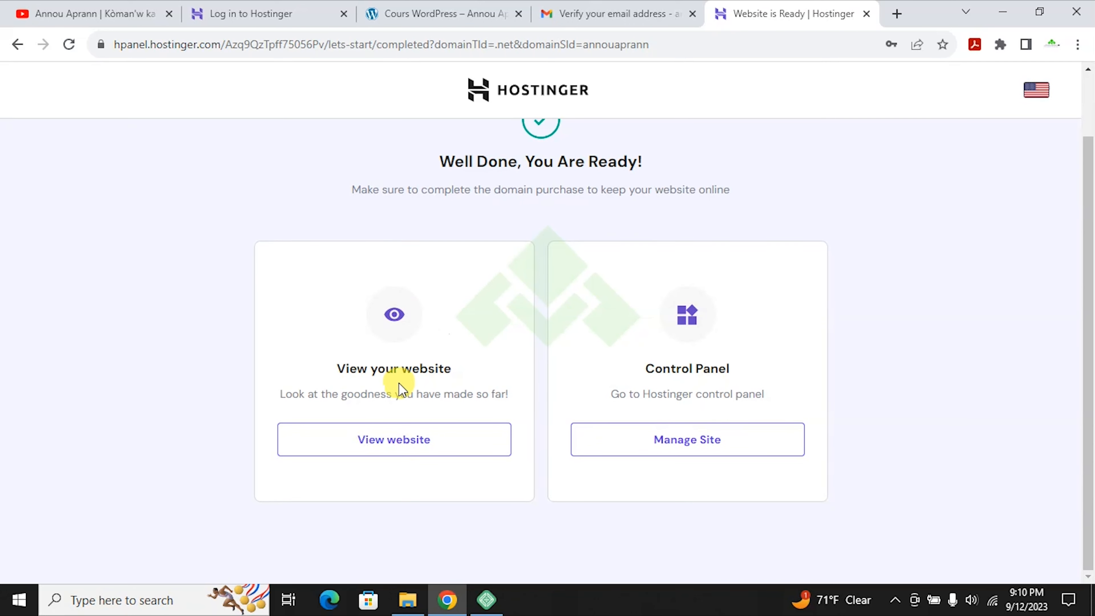
View the website preview and its temporary preview-domain address, and close the preview
click(374, 447)
scroll(539, 183, down, 1)
scroll(535, 166, up, 1)
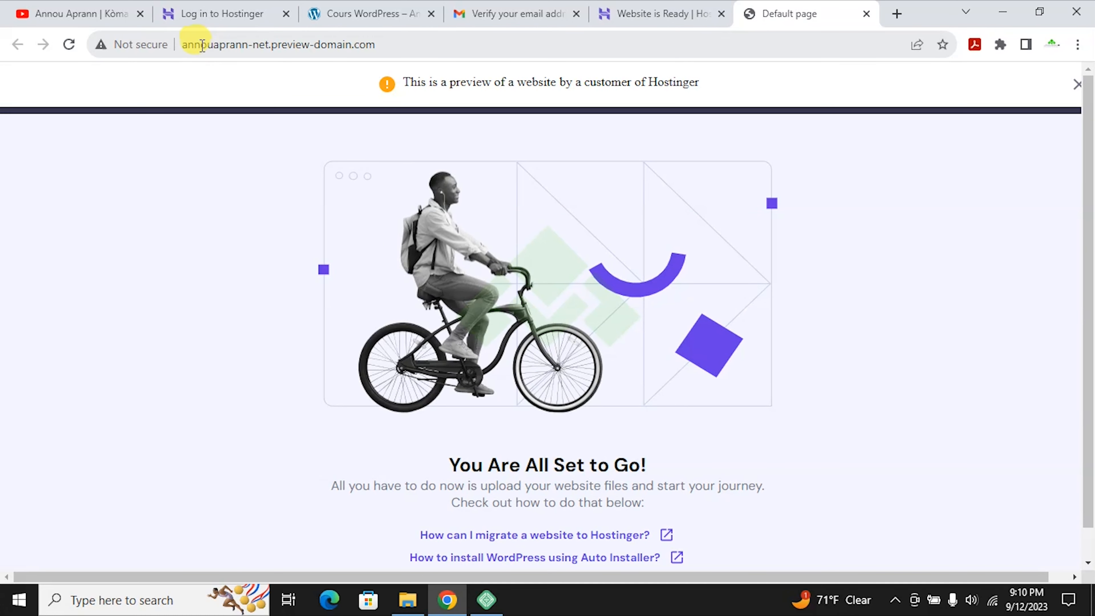
drag(225, 44, 578, 65)
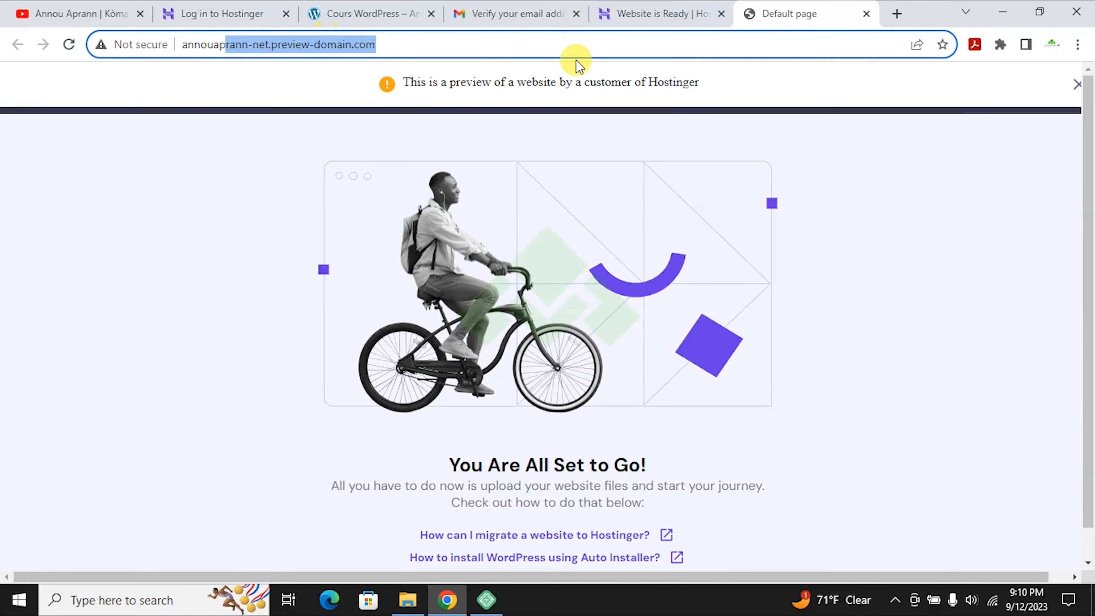
click(867, 15)
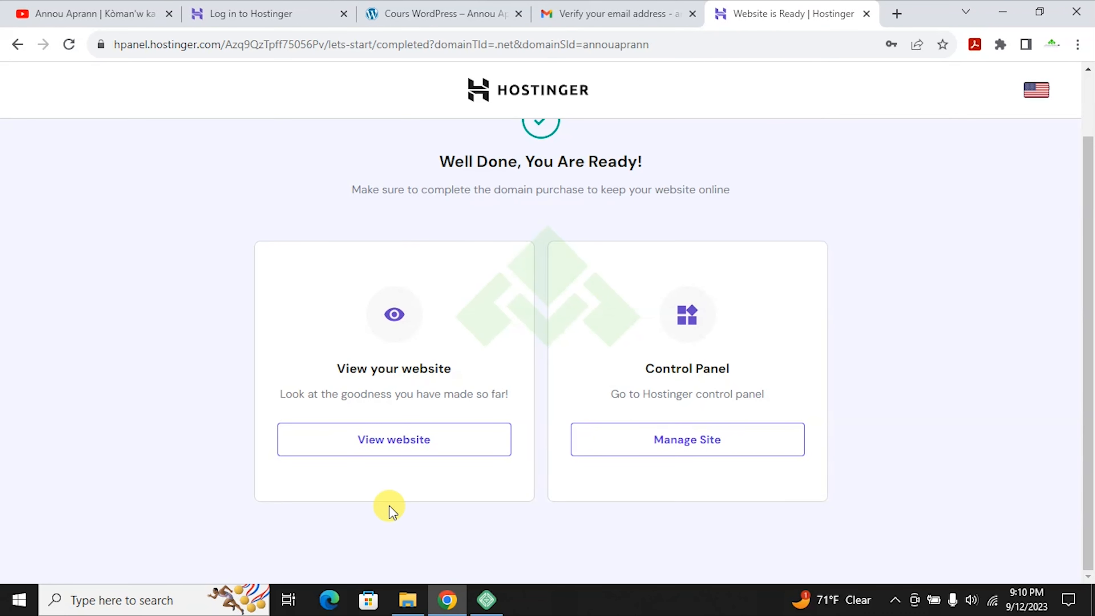
Open the site management dashboard for annouaprann.net and check the installation status of its SSL certificate
click(673, 451)
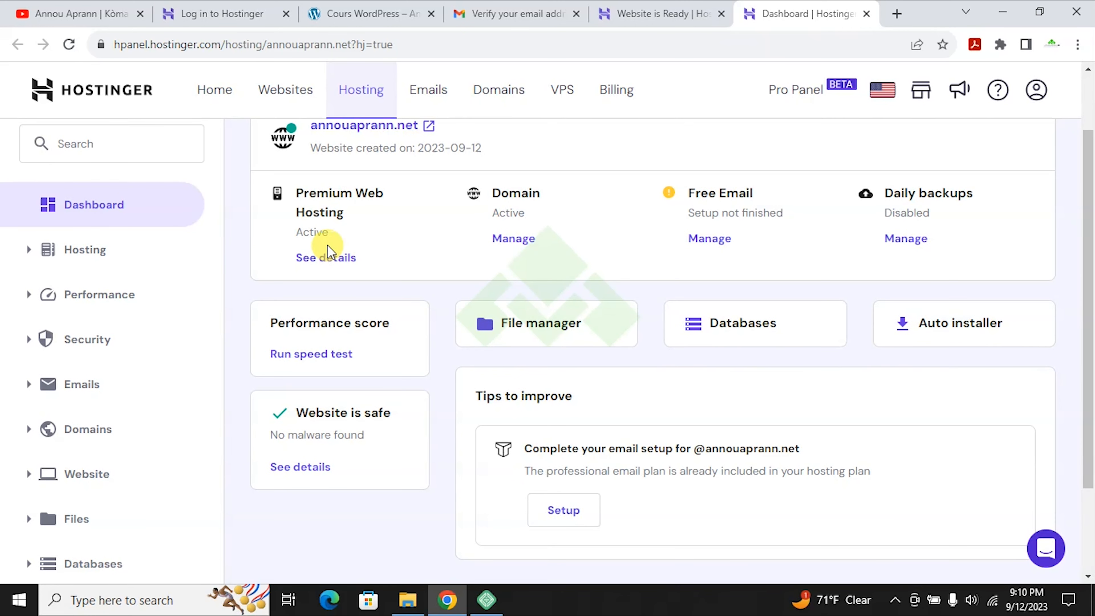
click(76, 142)
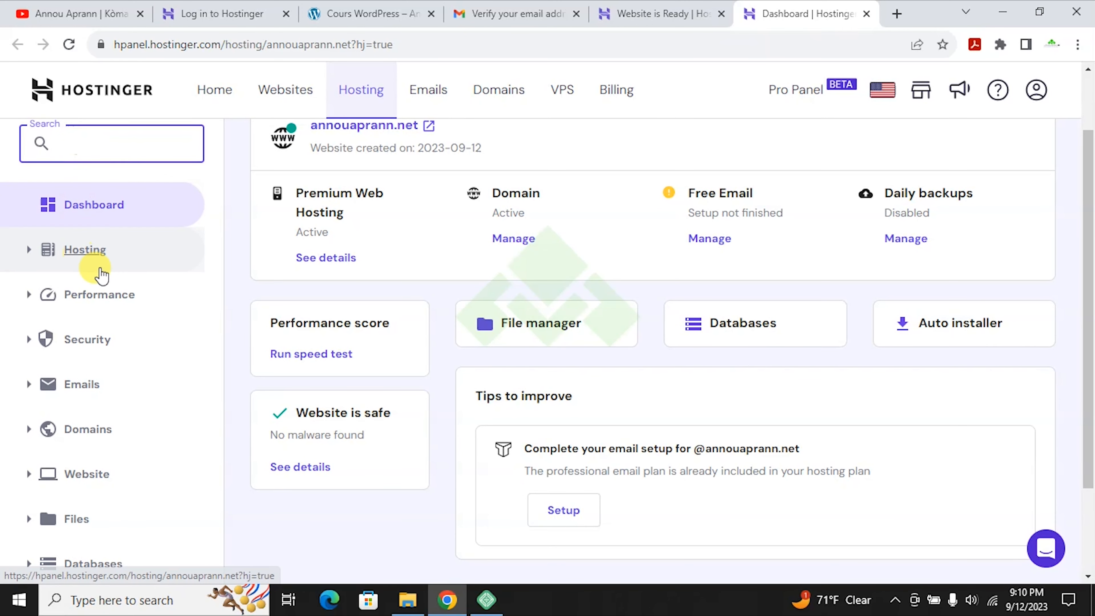
click(26, 431)
scroll(29, 425, down, 2)
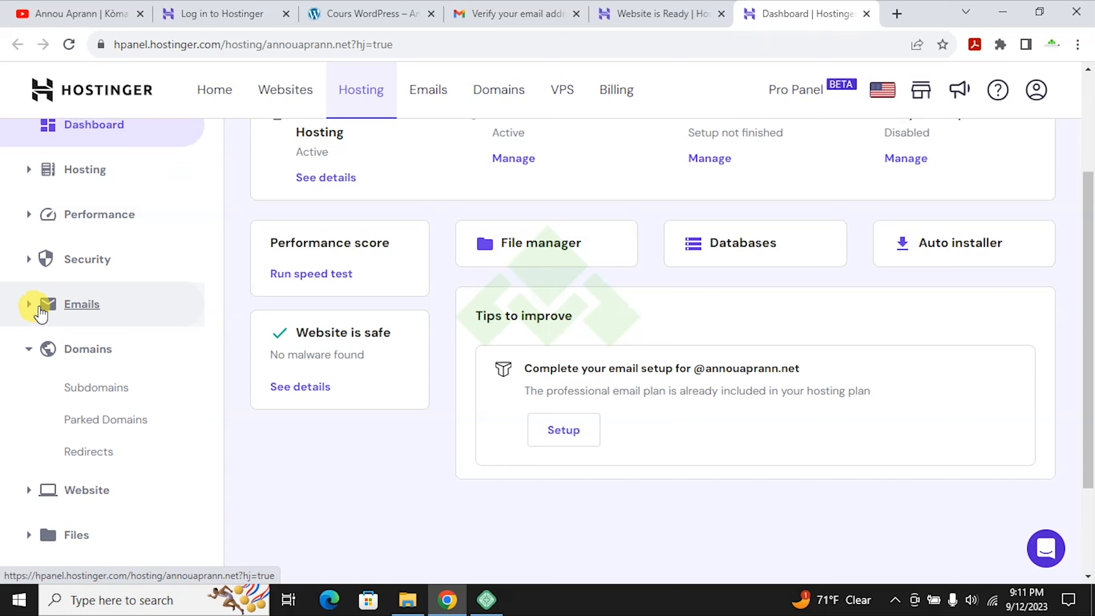
click(32, 260)
click(73, 330)
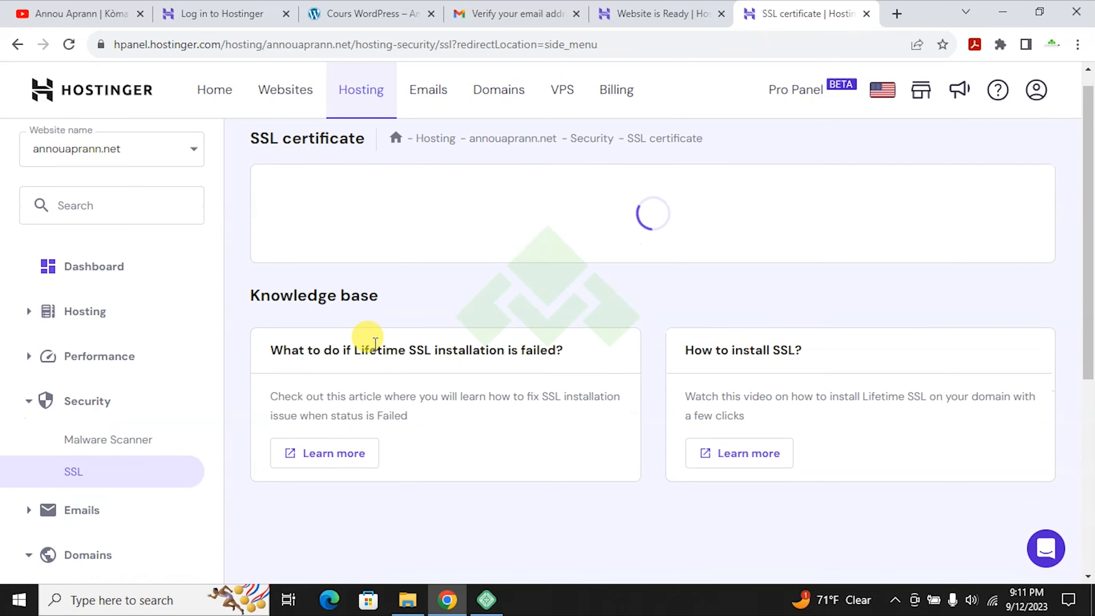
double_click(666, 259)
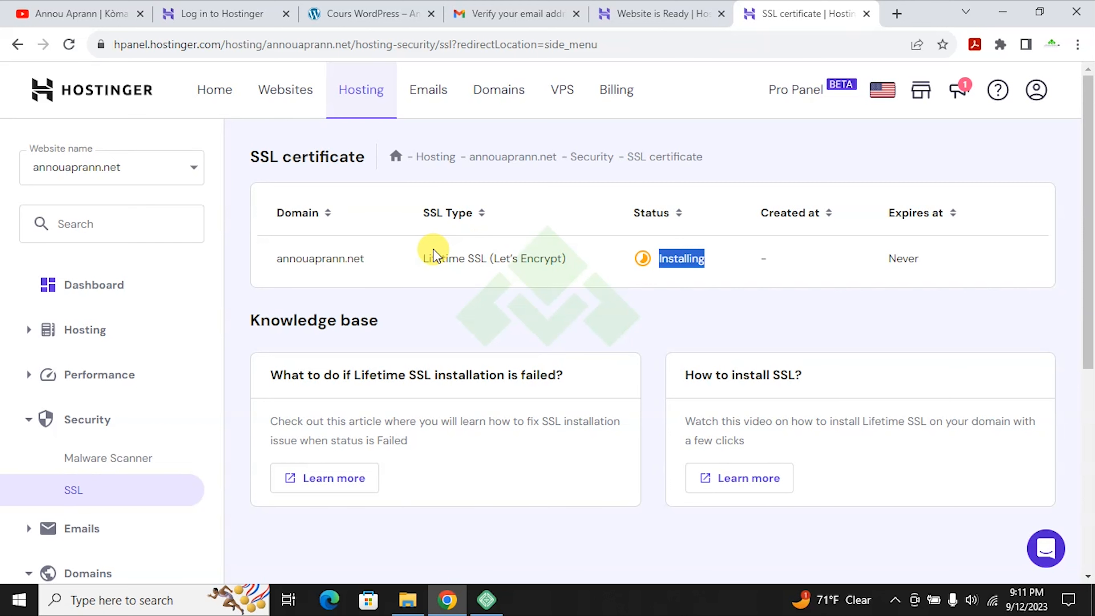
Load annouaprann.net in a new browser tab and look over its default page
click(895, 14)
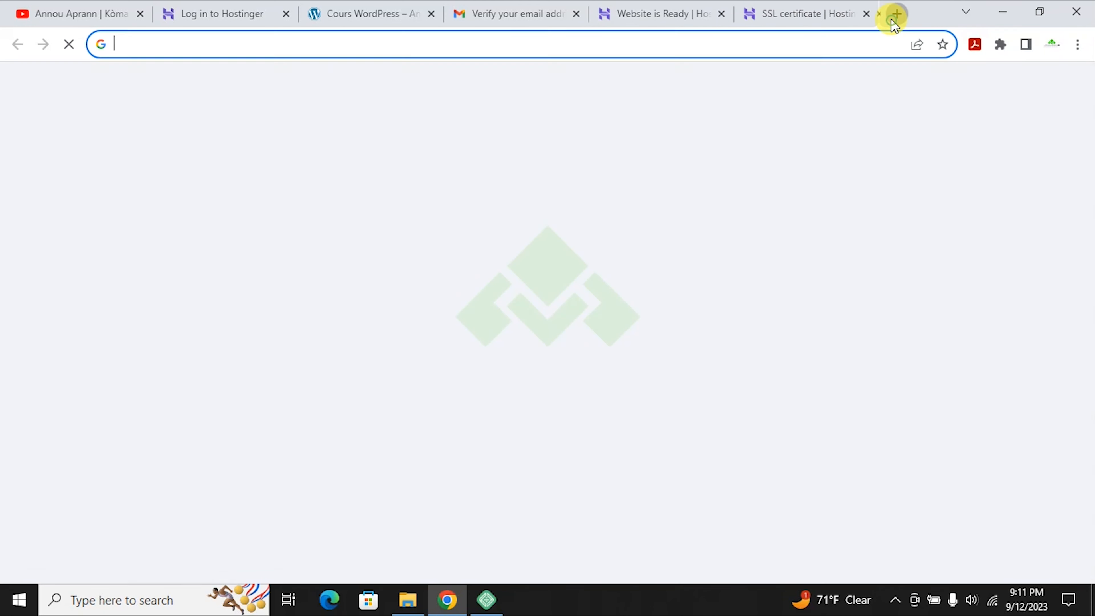
text(annouaprann.net)
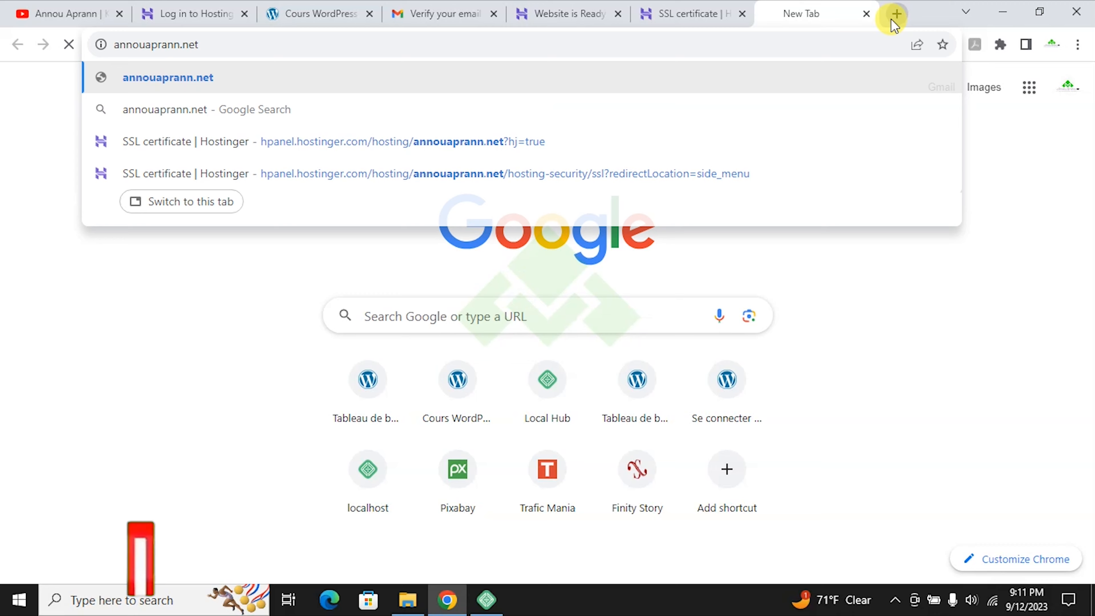
key(Return)
scroll(358, 235, down, 1)
scroll(356, 238, up, 1)
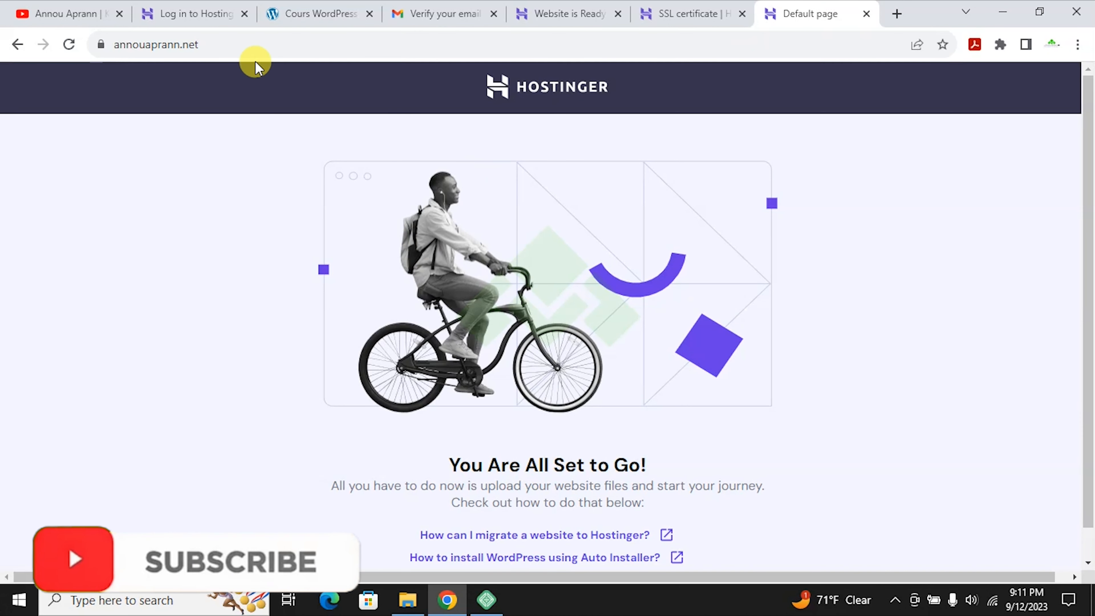
scroll(609, 241, down, 1)
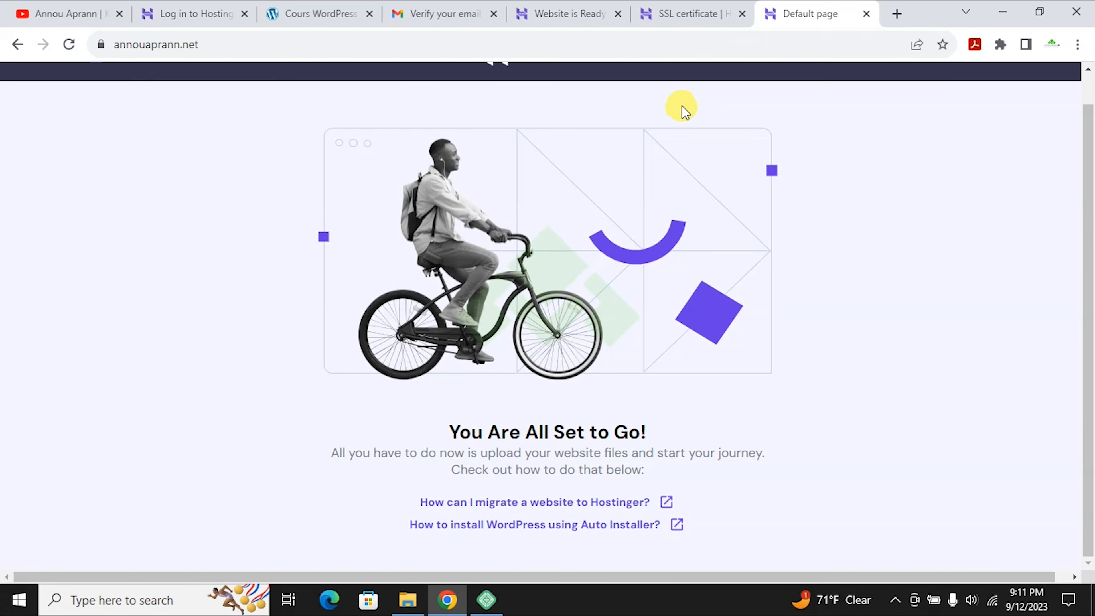
Return to the site's SSL certificate page, reload it, and open the WordPress overview for annouaprann.net
click(690, 12)
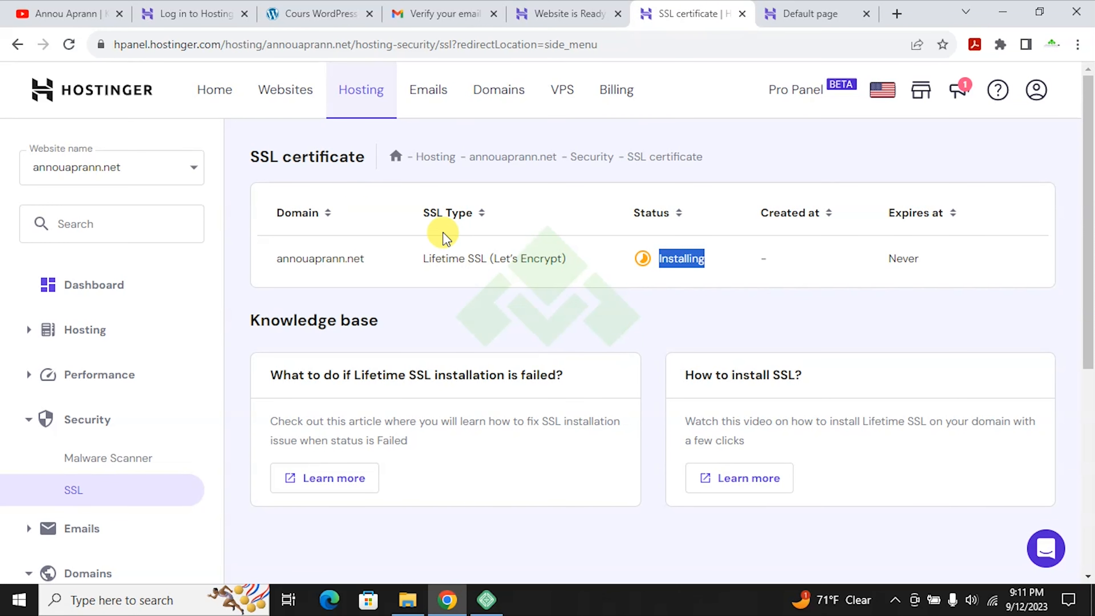
key(F5)
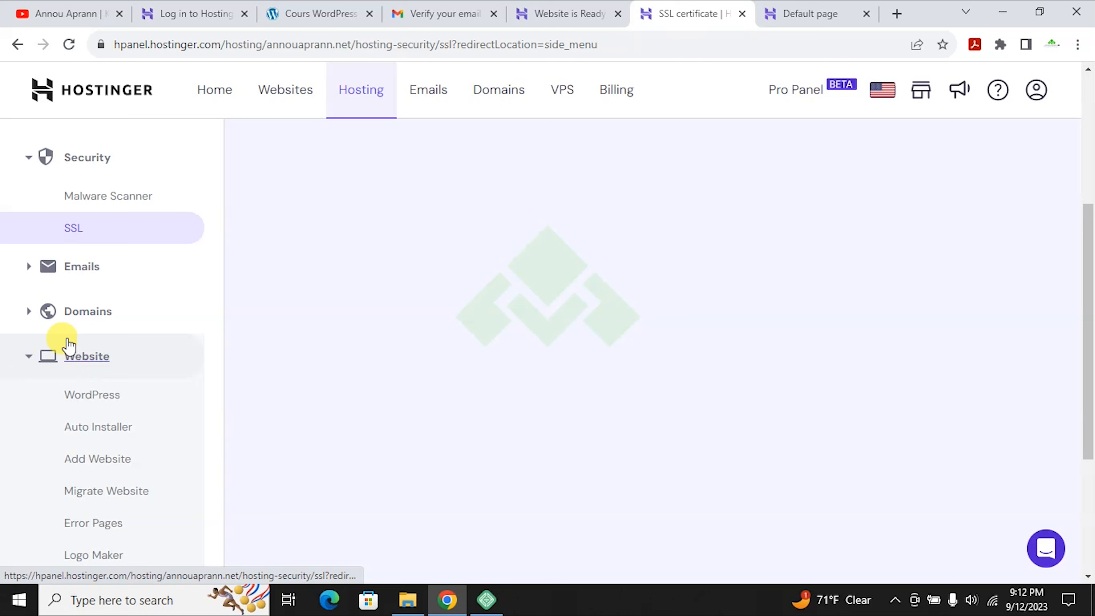
click(84, 399)
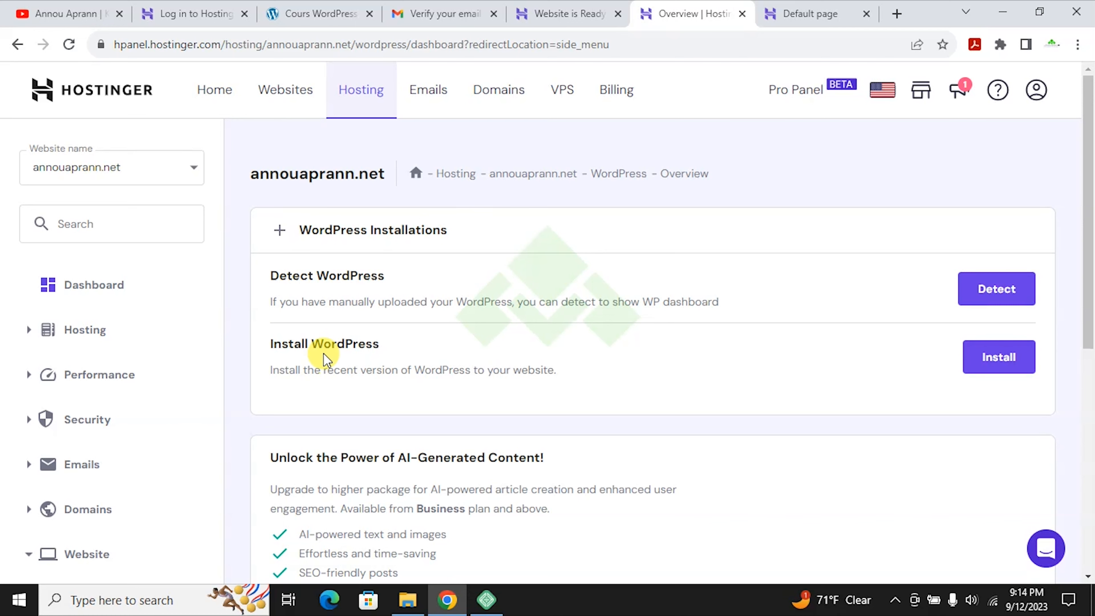
Start a WordPress installation titled Annou Aprann, fill in the administrator email, username and password, and continue to the installation options
click(994, 357)
click(386, 266)
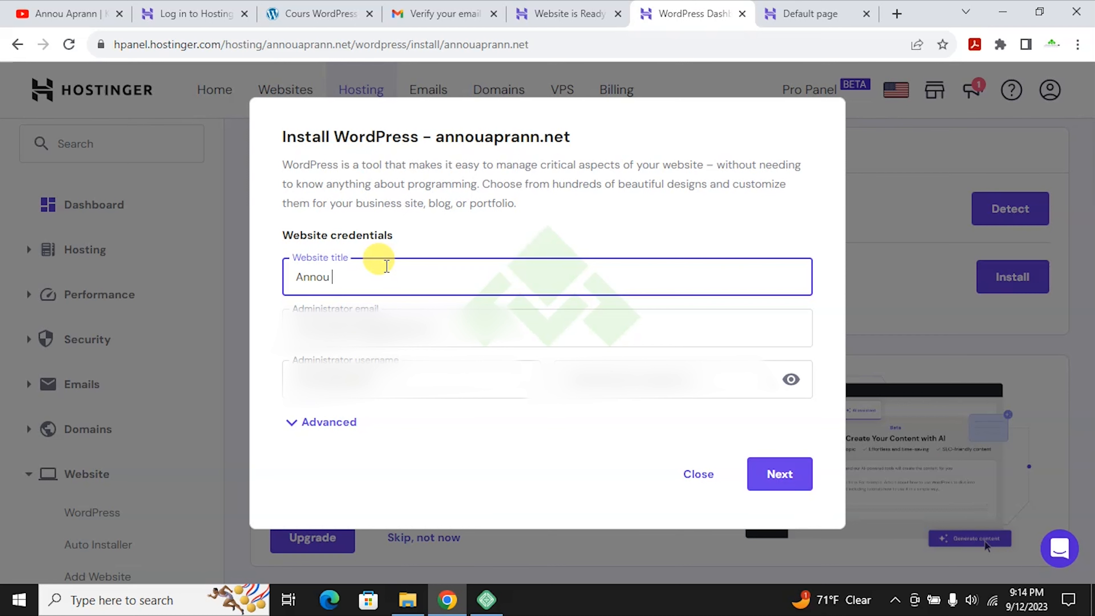
click(313, 323)
click(378, 360)
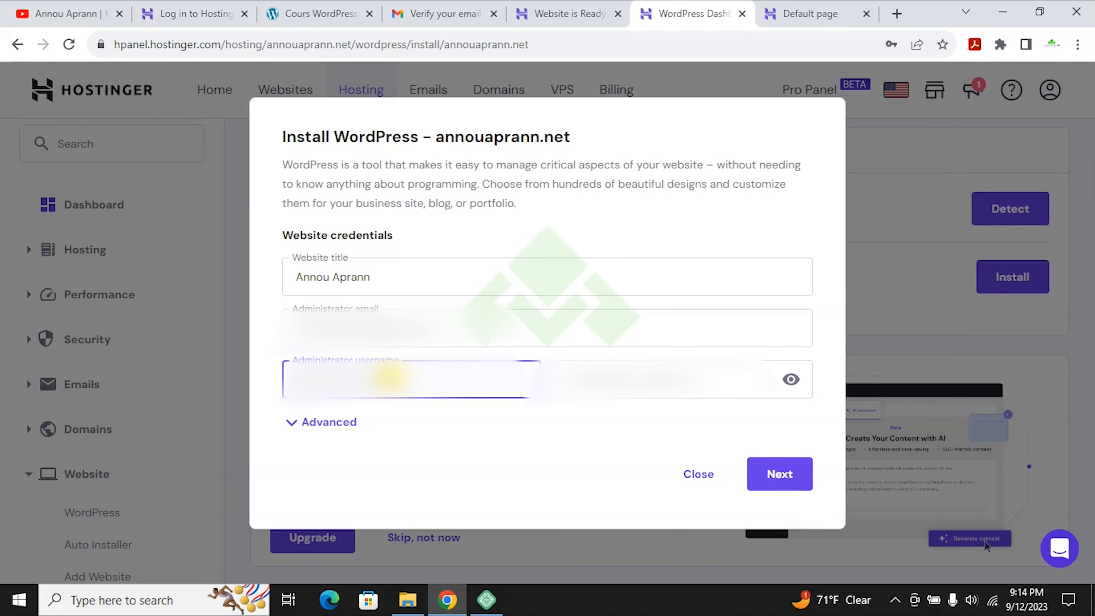
click(639, 370)
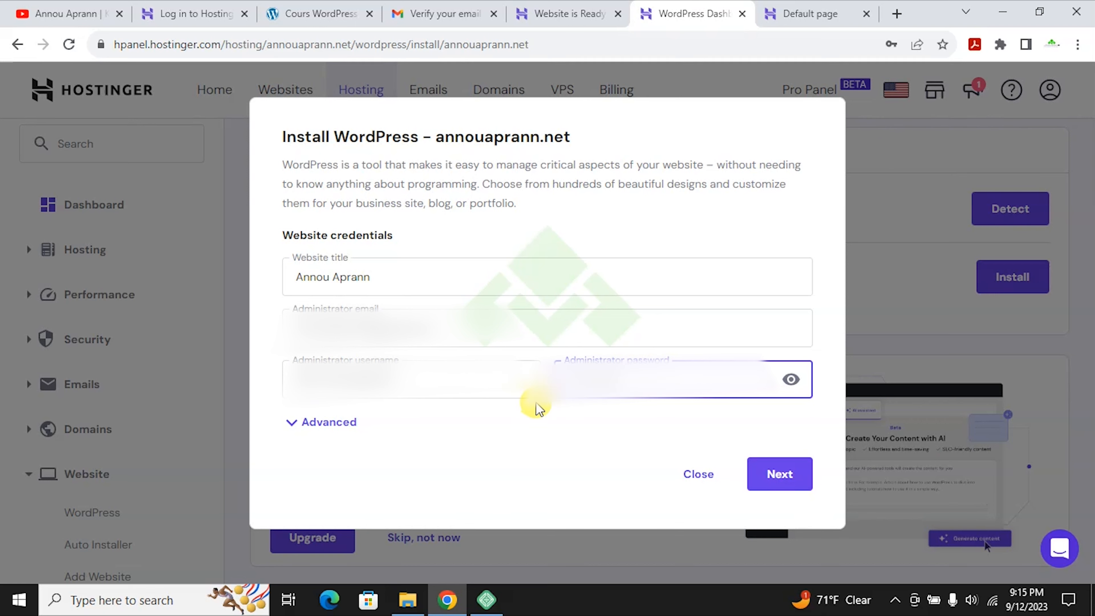
click(780, 473)
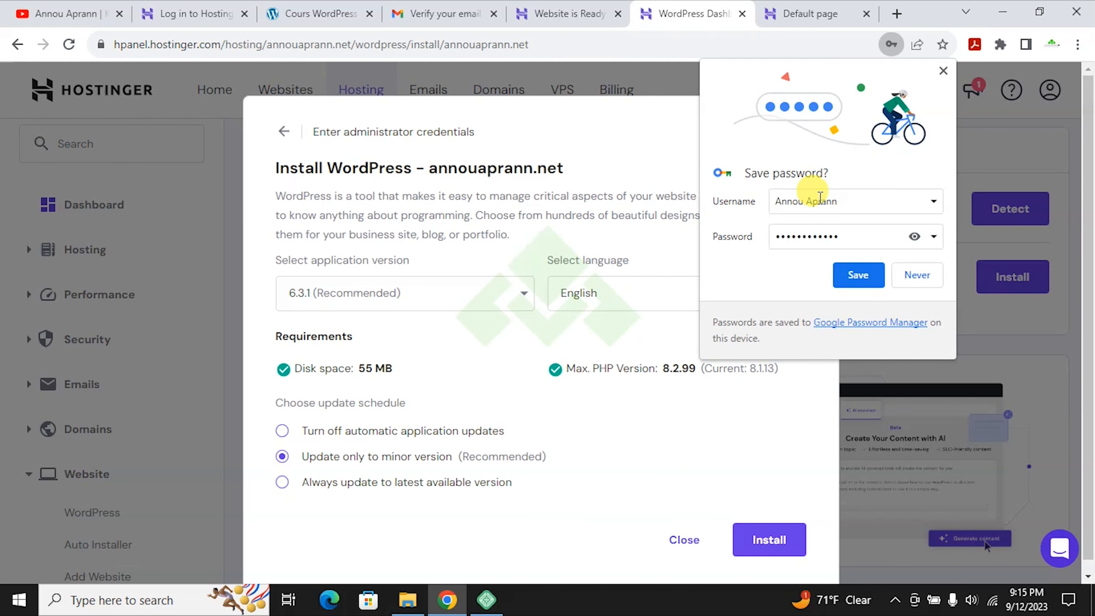
Dismiss the browser's offer to save the password and review the WordPress version and disk space requirements
click(300, 324)
scroll(340, 357, down, 1)
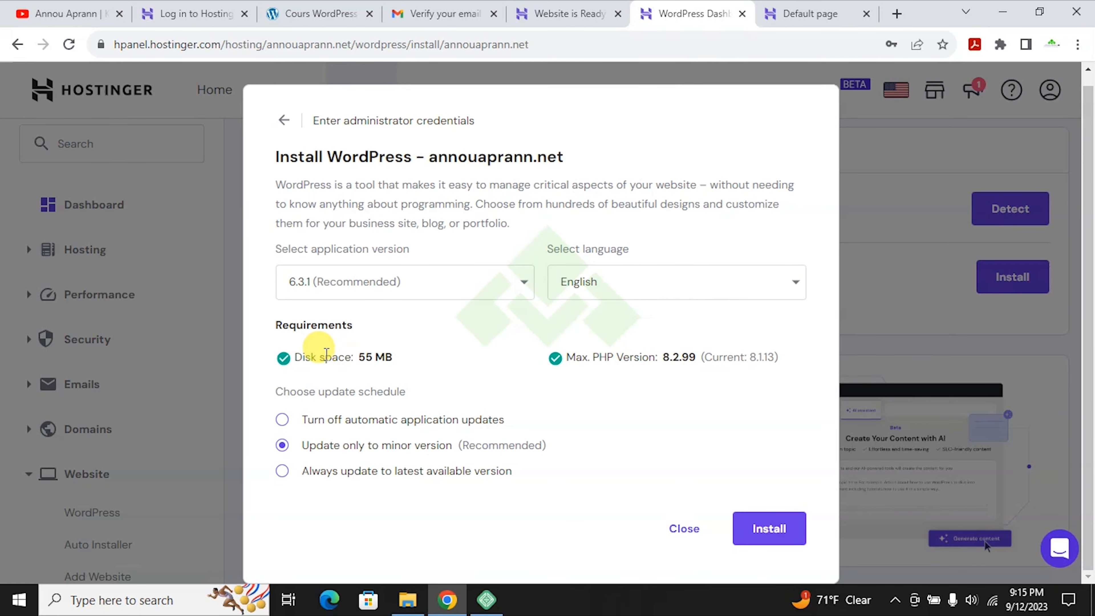
triple_click(401, 362)
click(444, 358)
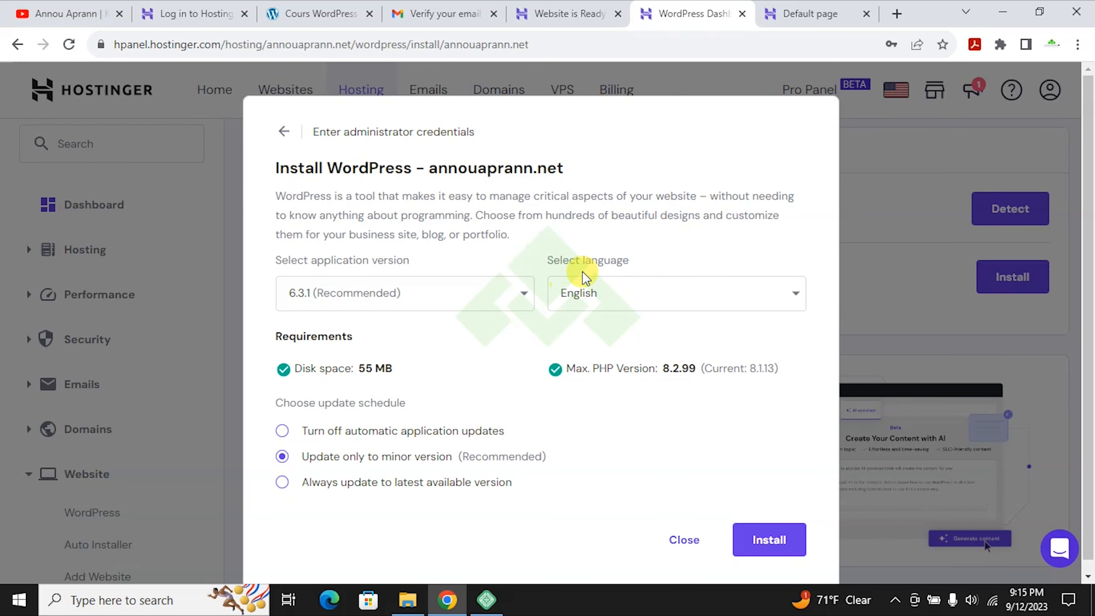
Browse the available languages, keep English, and install WordPress 6.3.1 with updates limited to minor versions
click(636, 291)
scroll(636, 395, down, 5)
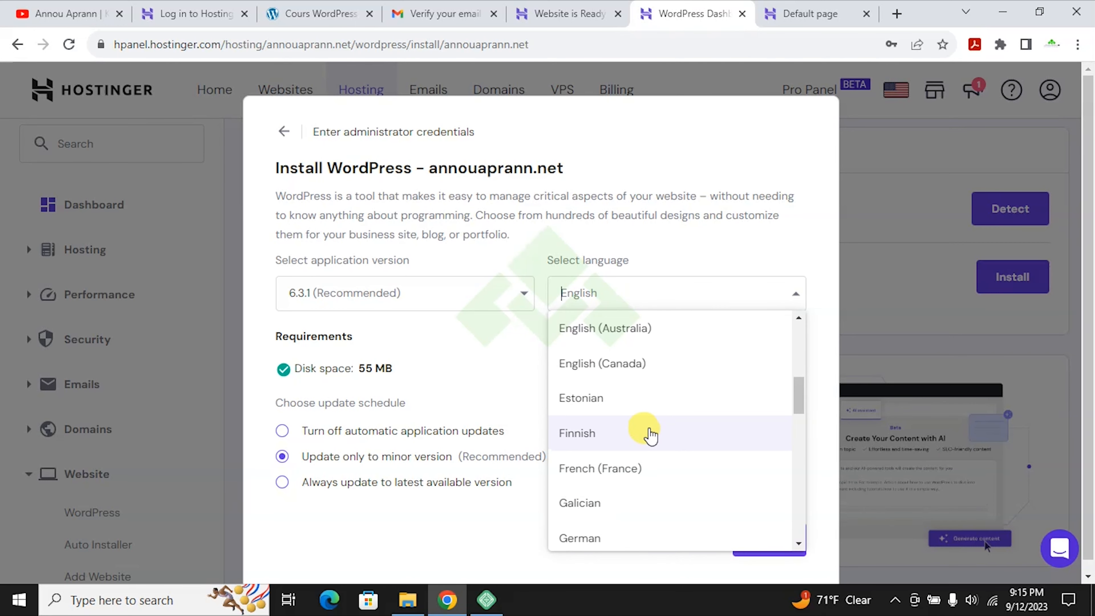
scroll(645, 432, up, 5)
scroll(643, 409, down, 3)
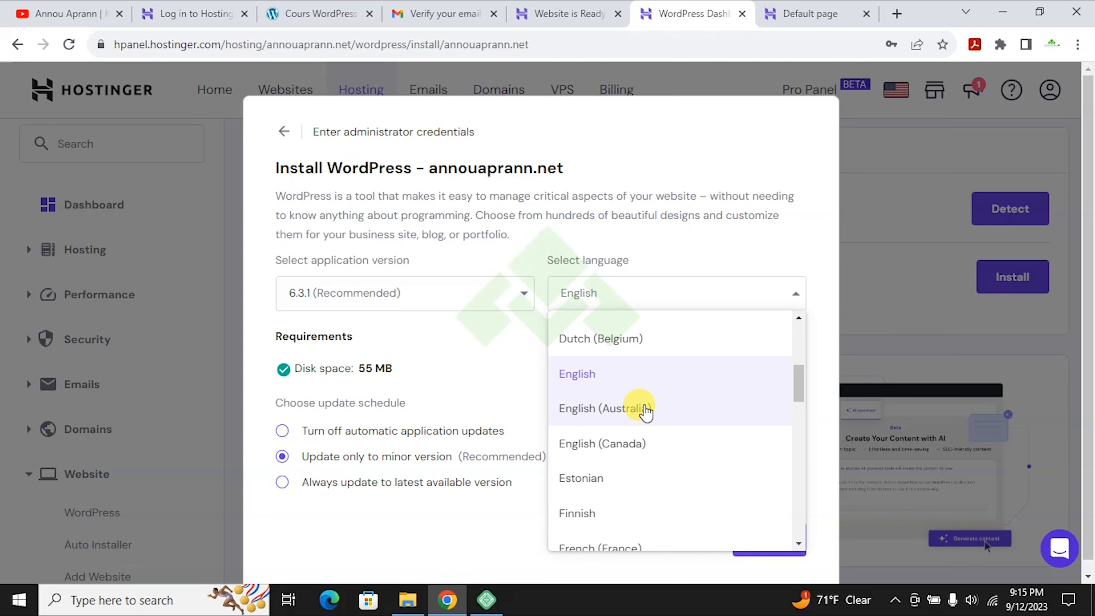
scroll(628, 425, down, 2)
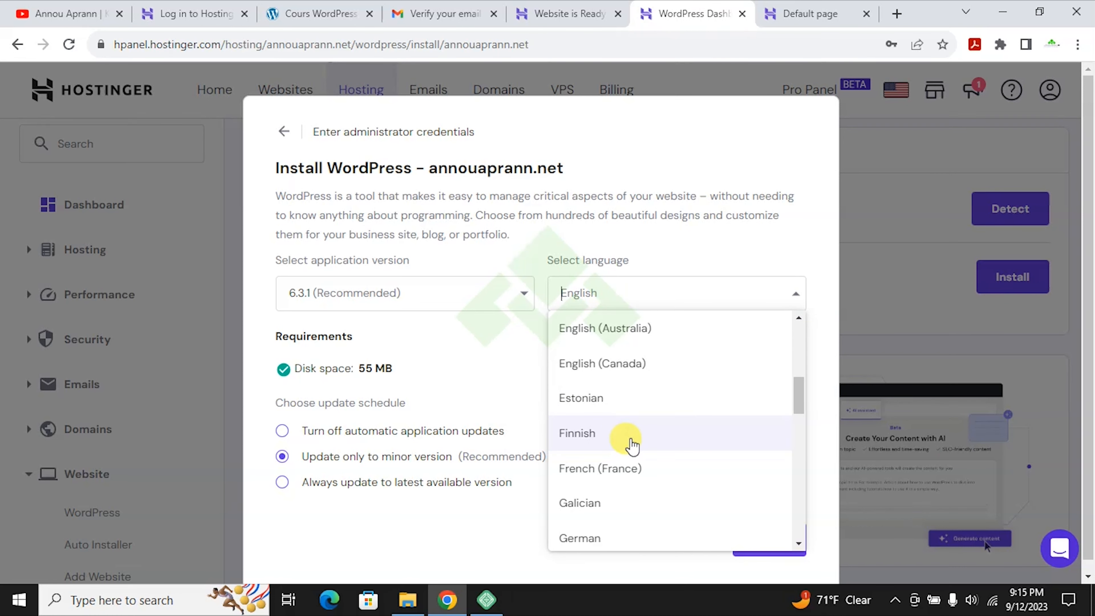
click(671, 181)
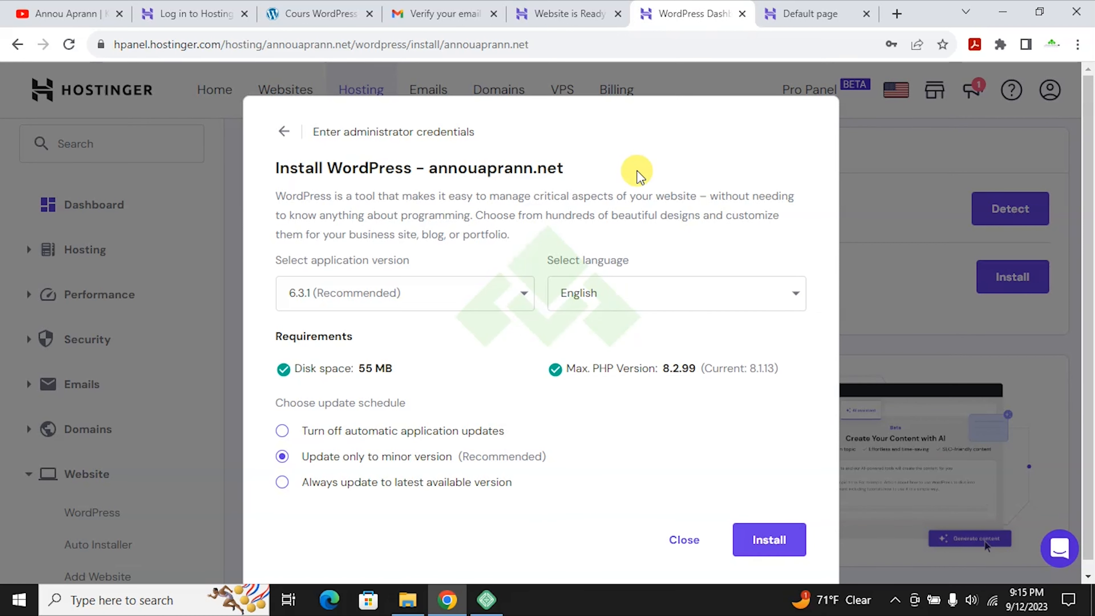
click(785, 553)
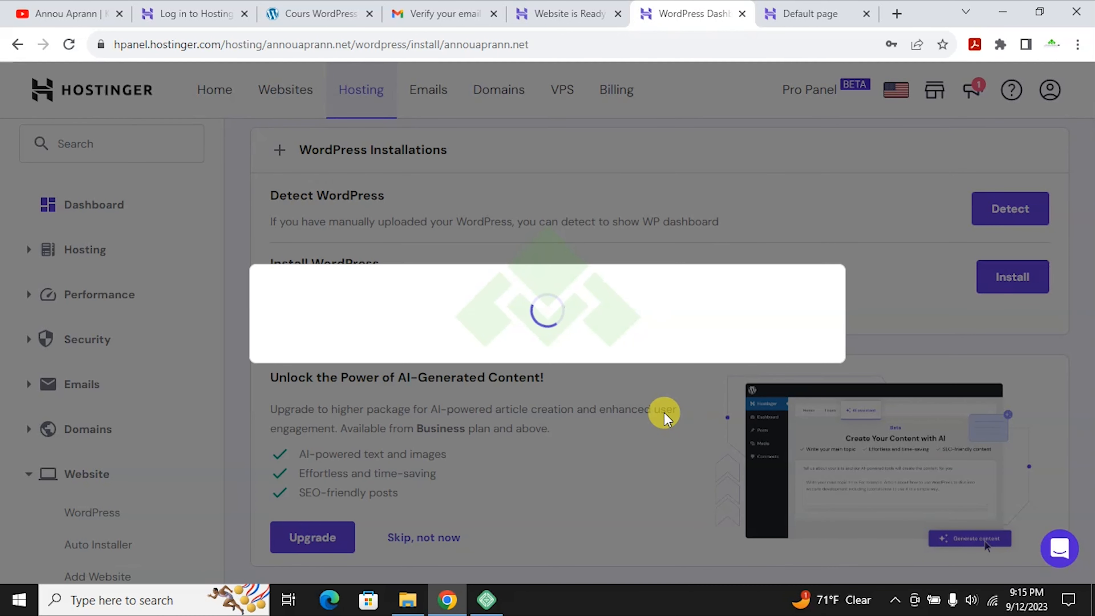
Look through the site's WordPress overview, and reload annouaprann.net in its own tab to examine the new WordPress homepage
scroll(502, 196, down, 15)
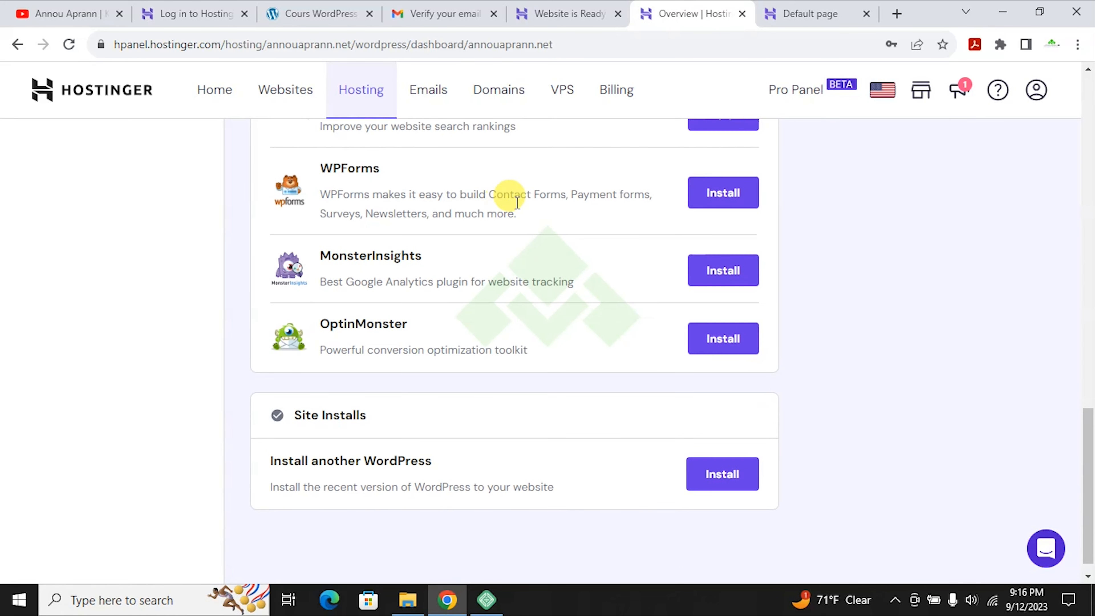
click(770, 12)
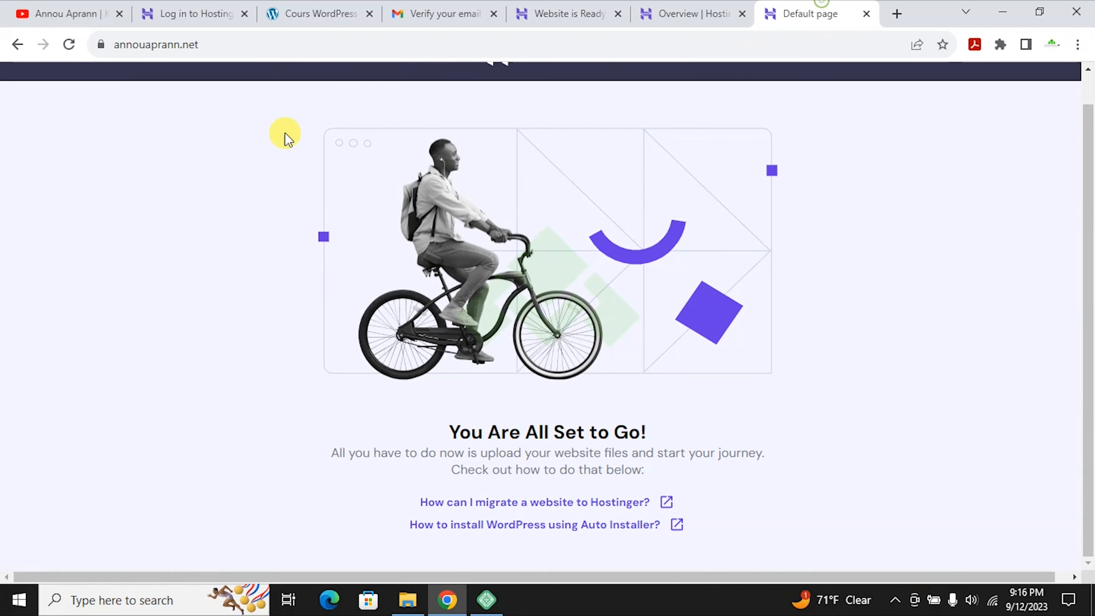
click(63, 50)
scroll(197, 218, down, 5)
scroll(196, 218, down, 2)
scroll(202, 220, up, 8)
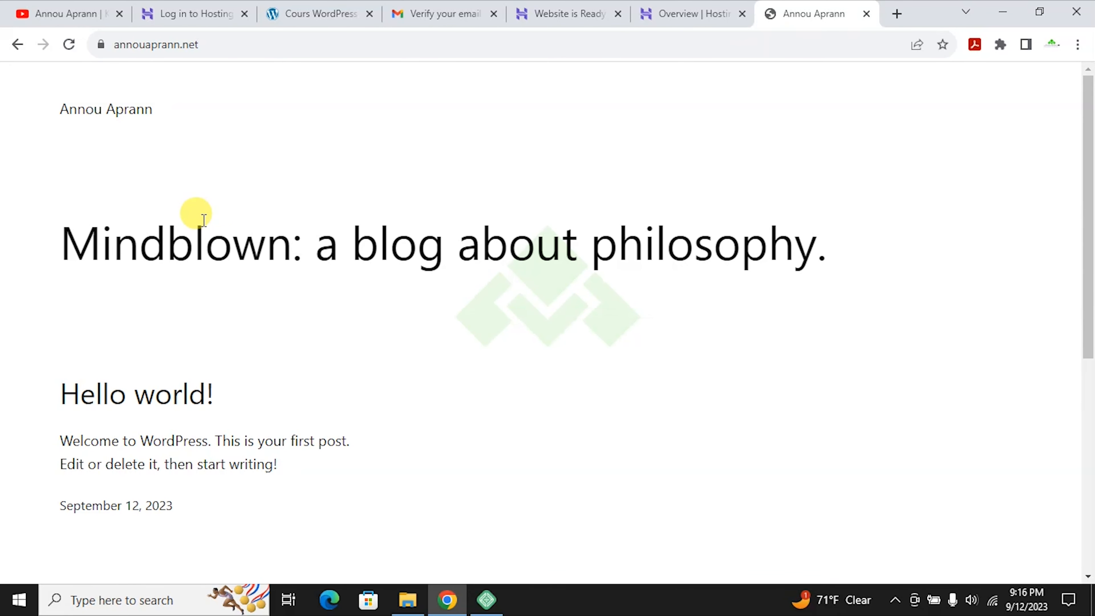
scroll(240, 201, down, 6)
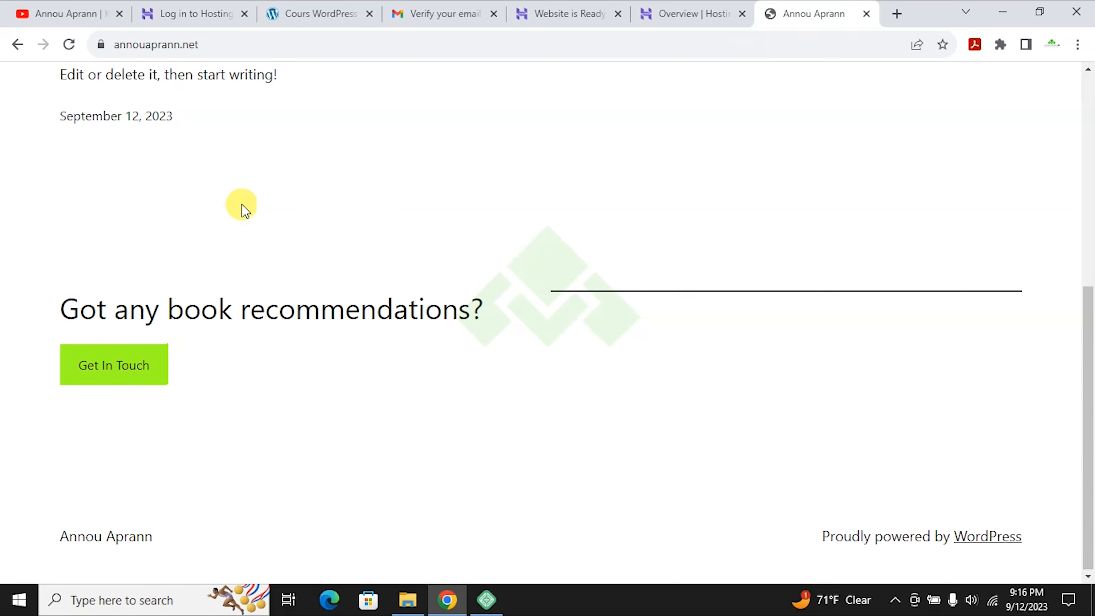
scroll(241, 203, up, 5)
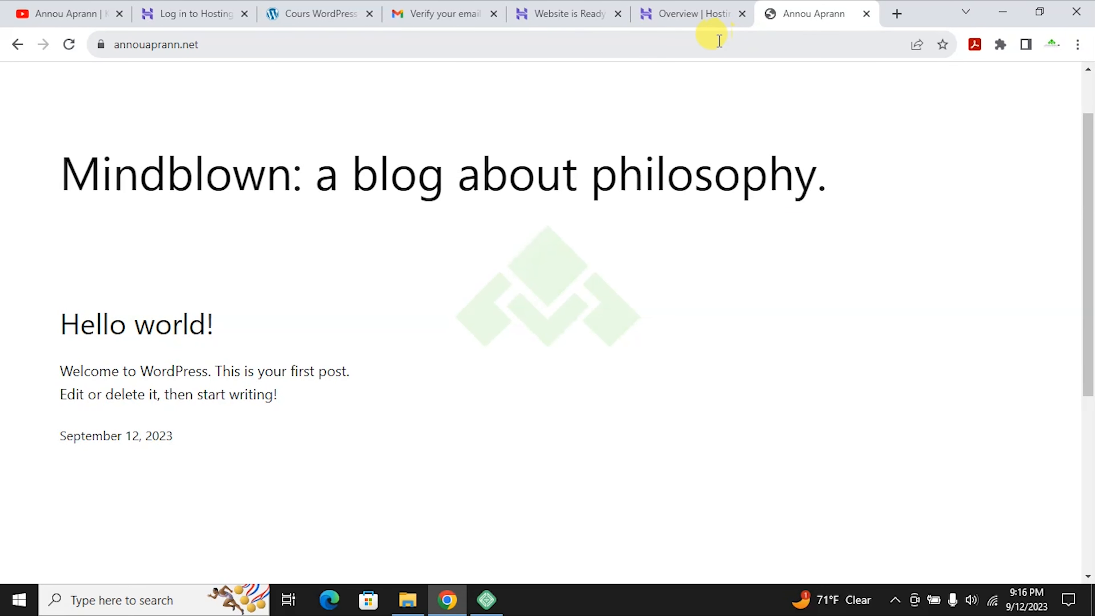
Open annouaprann.net/wp-admin, log in with the administrator username and password, and dismiss the browser's offer to save the password
click(257, 36)
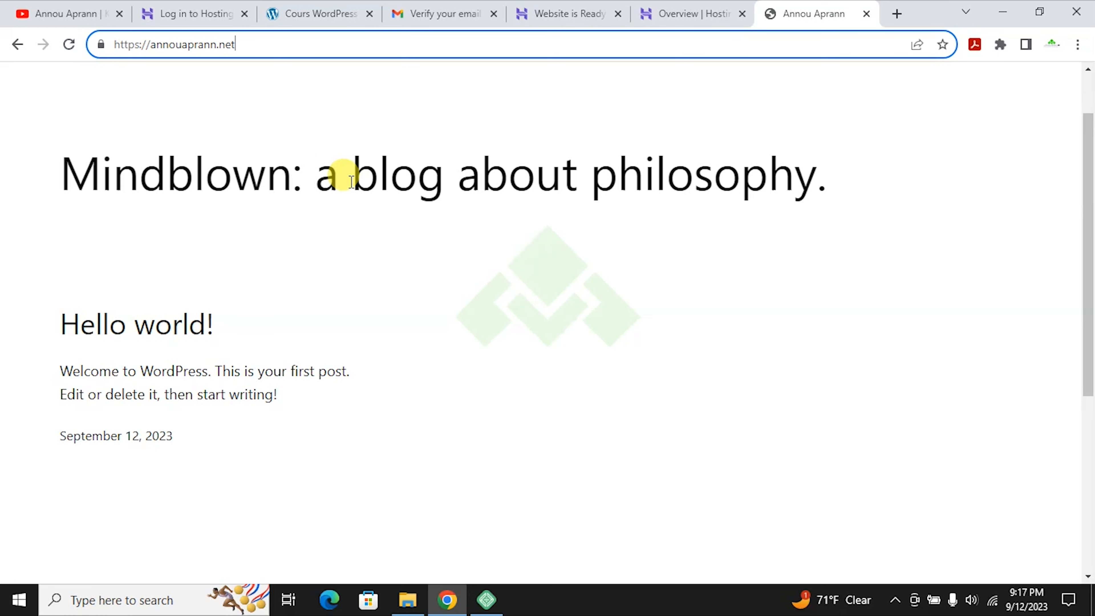
text(/wp-admin)
key(Return)
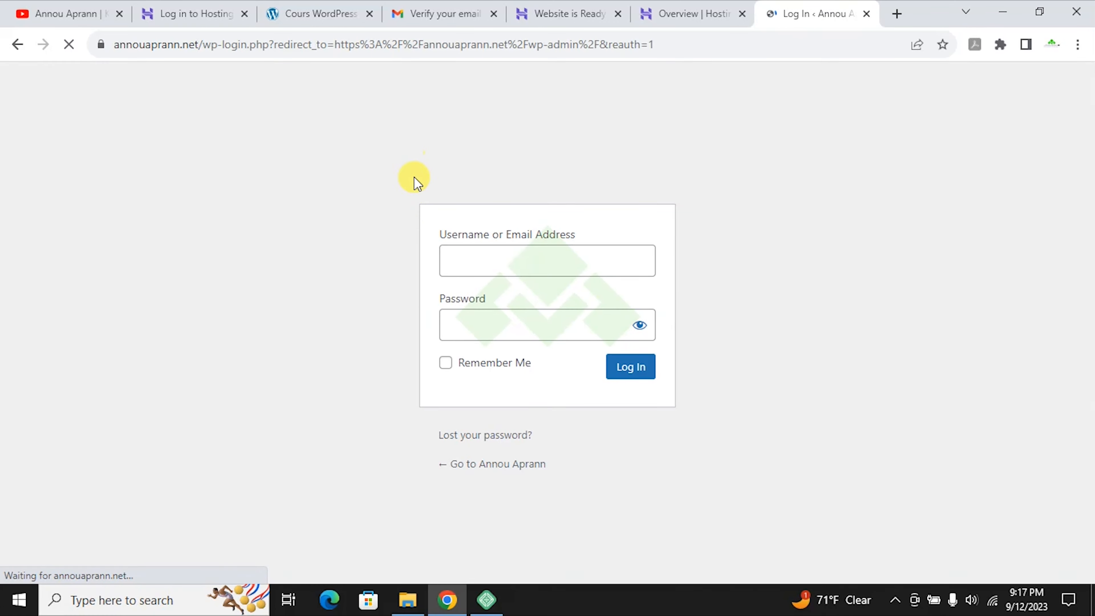
click(501, 262)
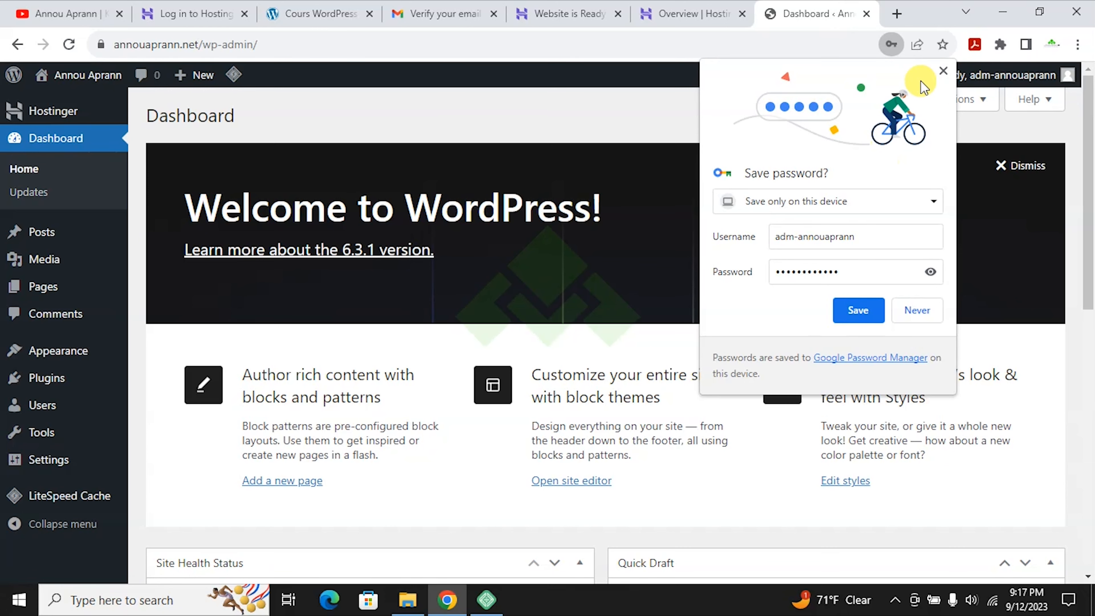
click(943, 72)
Search the plugin directory for "all one wp migrate", and install and activate All-in-One WP Migration
scroll(252, 220, down, 6)
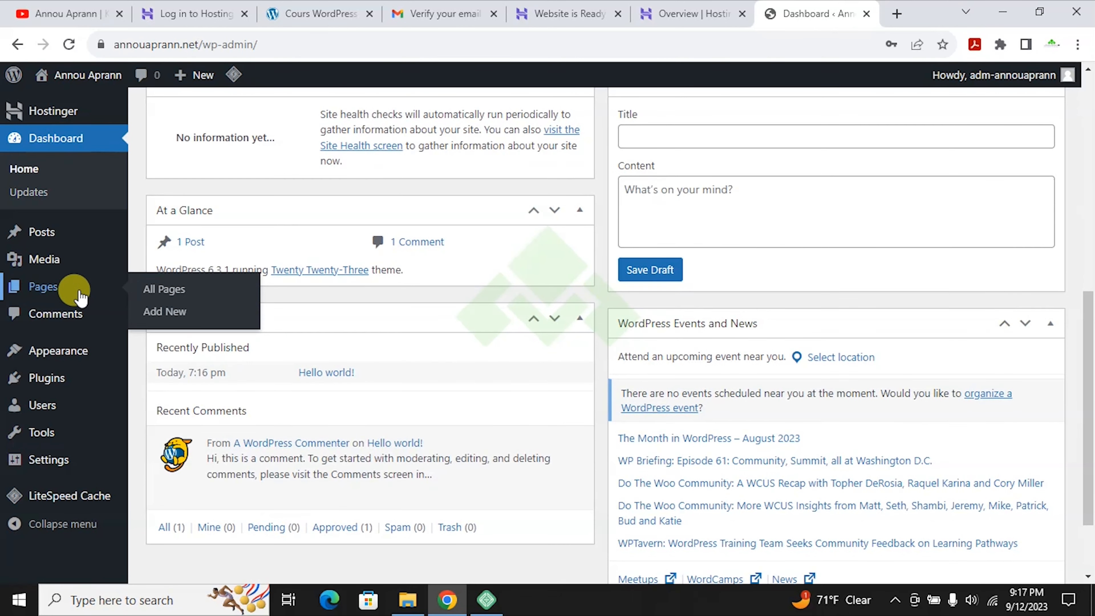
scroll(71, 283, up, 4)
mouse_move(70, 283)
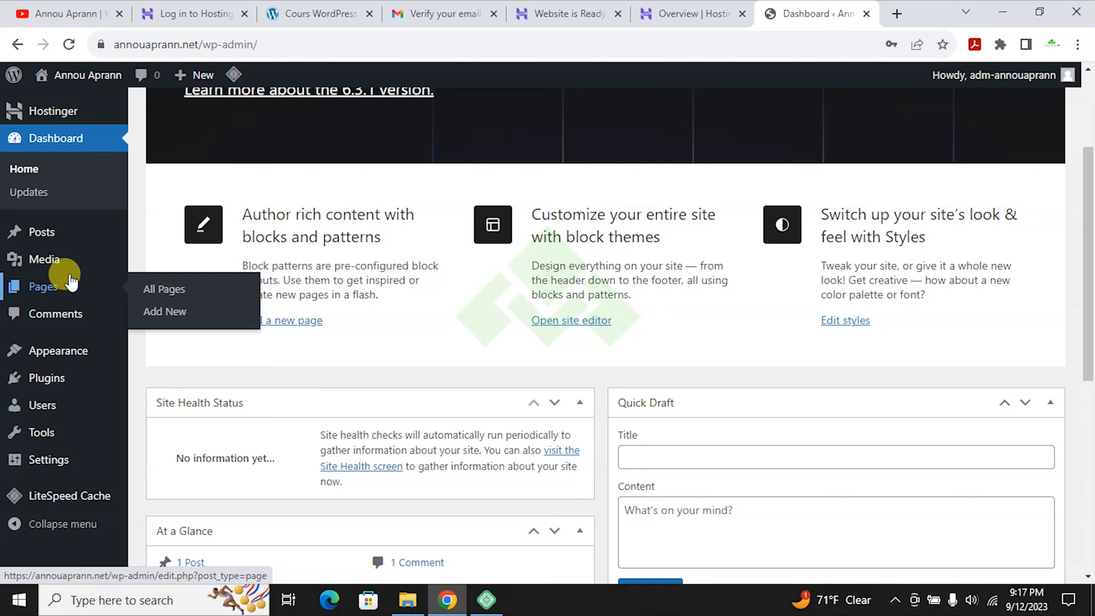
click(43, 376)
click(249, 120)
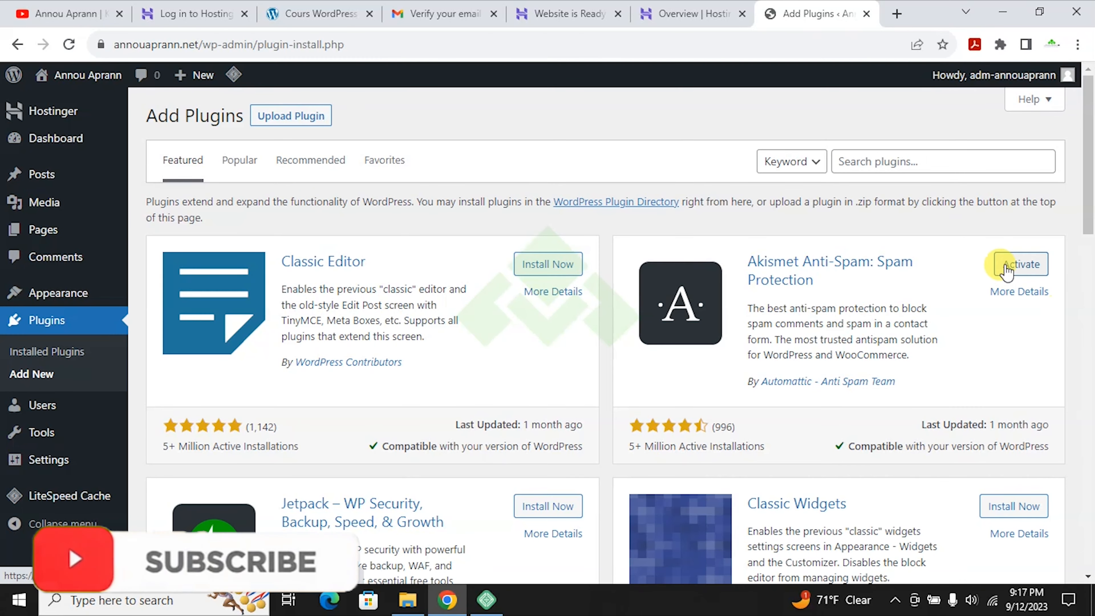
click(951, 164)
text(all one wp migrate)
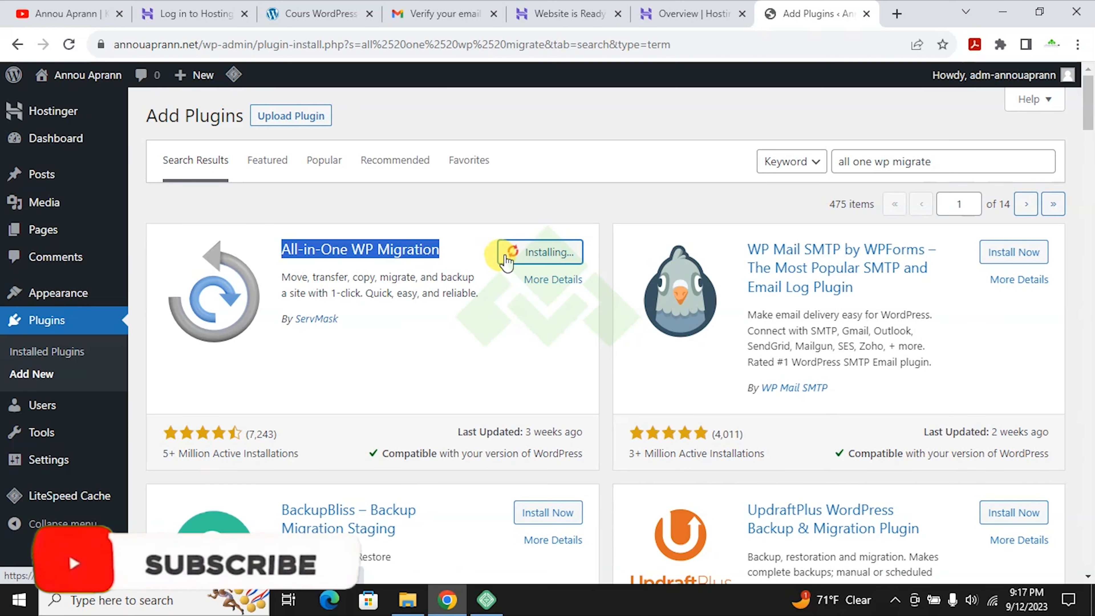
click(568, 249)
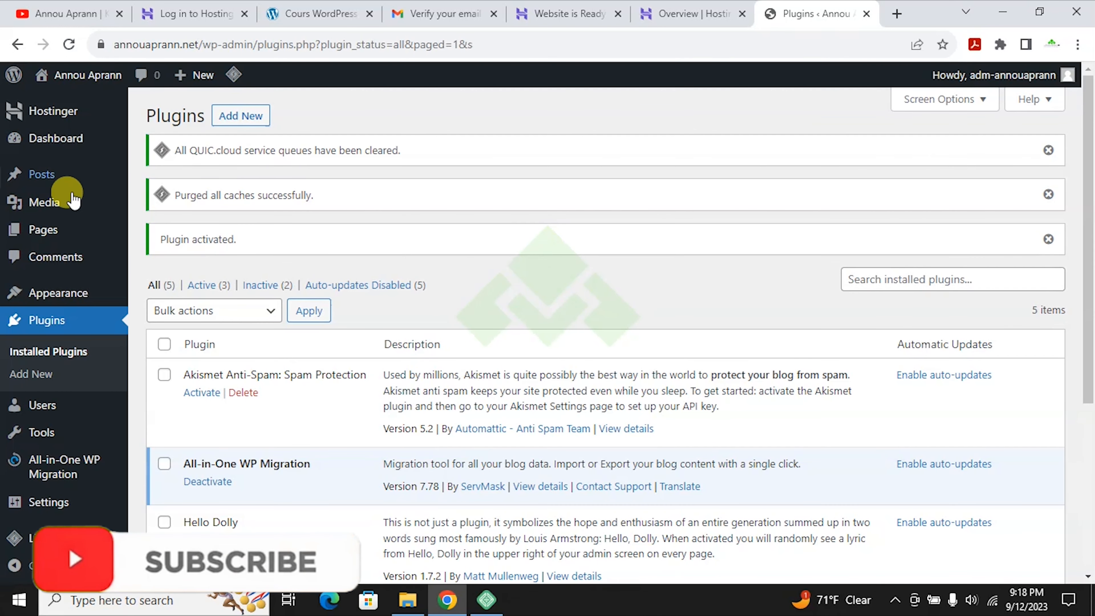
Open the import page of All-in-One WP Migration and check the maximum upload file size
mouse_move(37, 458)
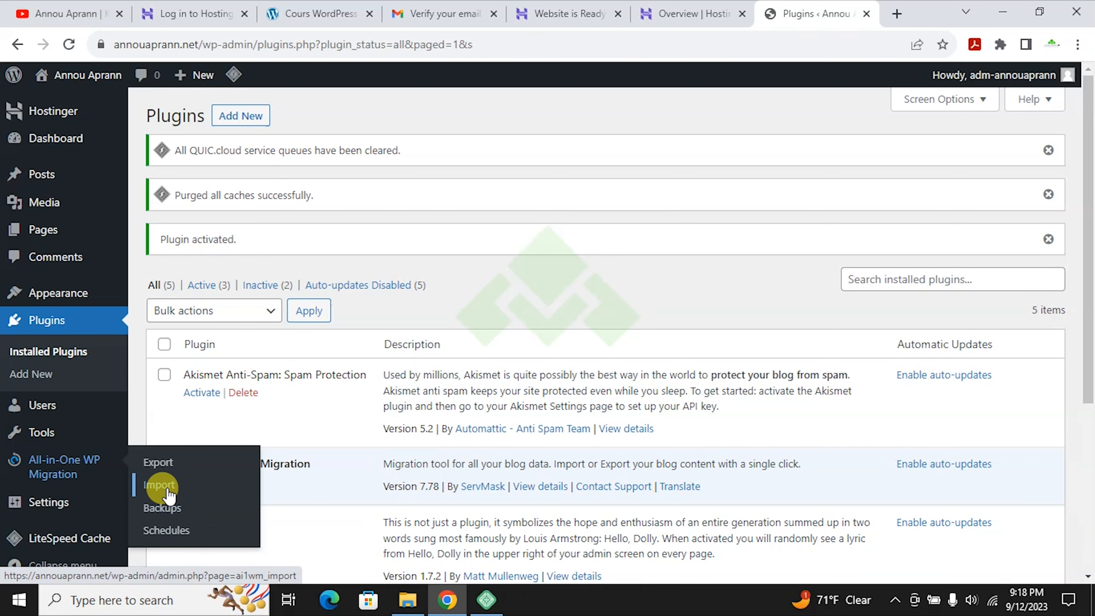
click(159, 485)
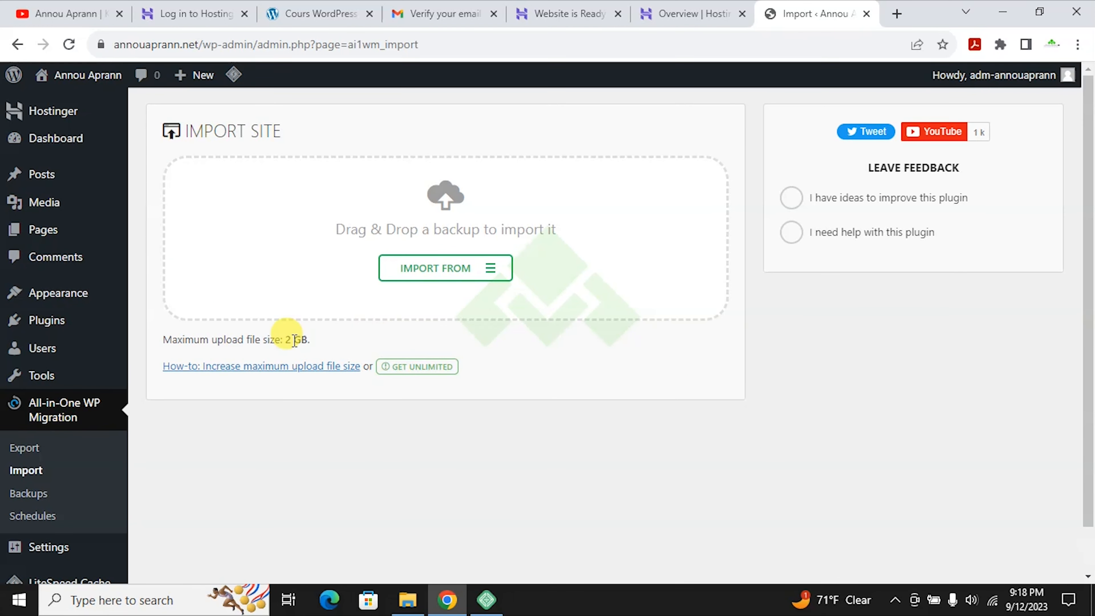
drag(281, 340, 317, 339)
click(282, 342)
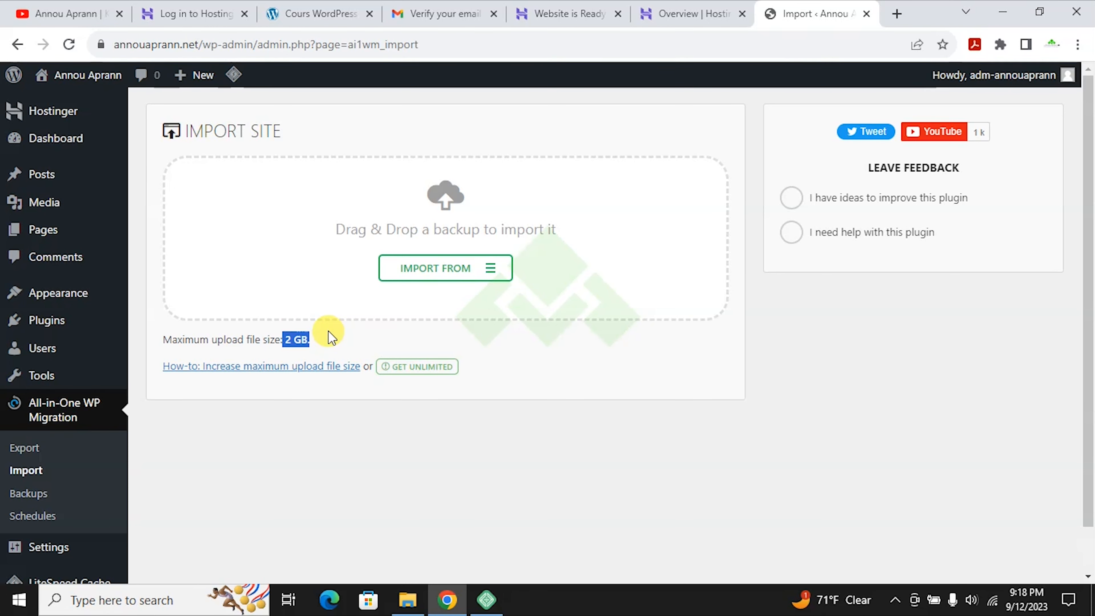
click(489, 280)
click(415, 289)
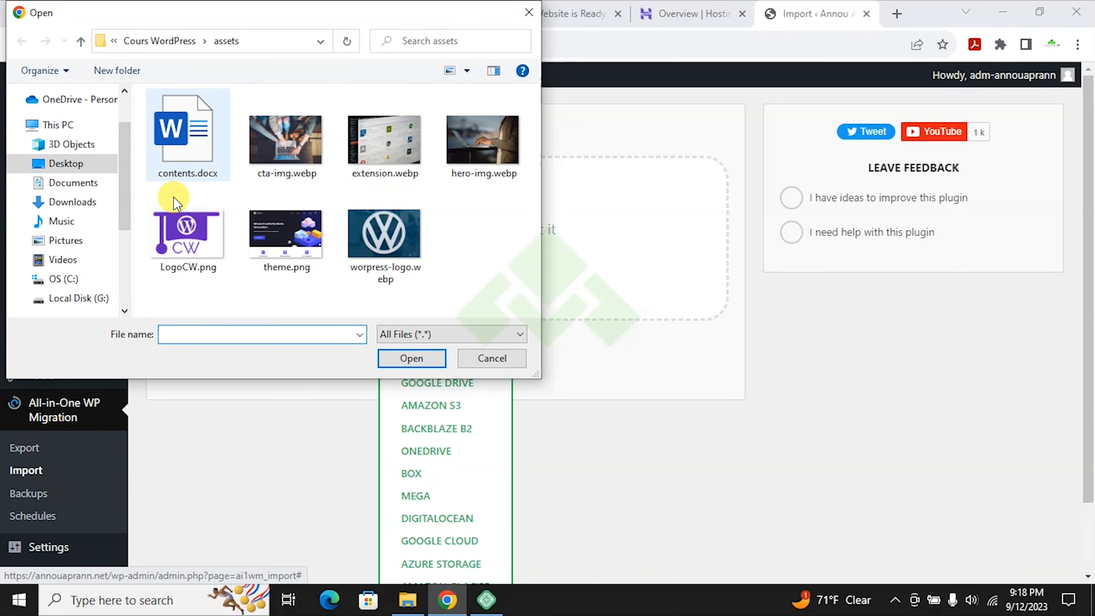
key(alt+Up)
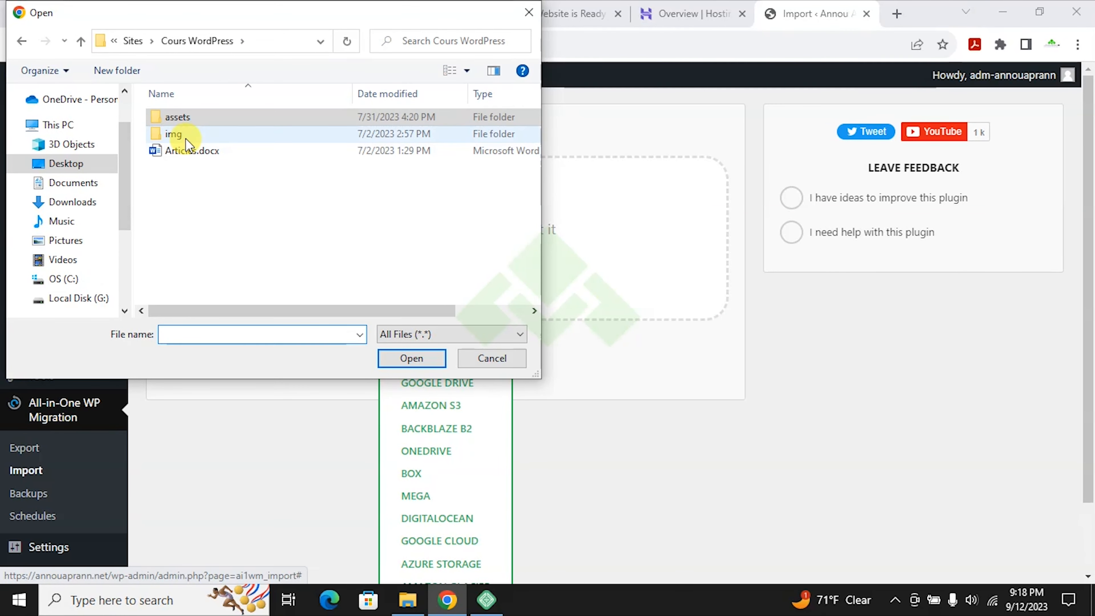
click(139, 43)
click(198, 150)
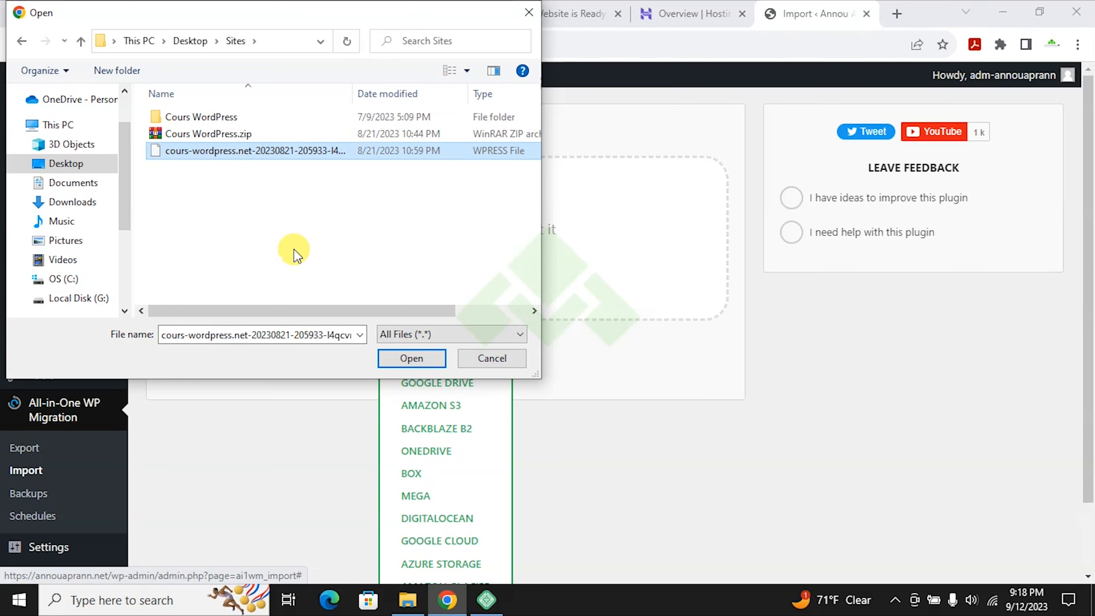
click(417, 359)
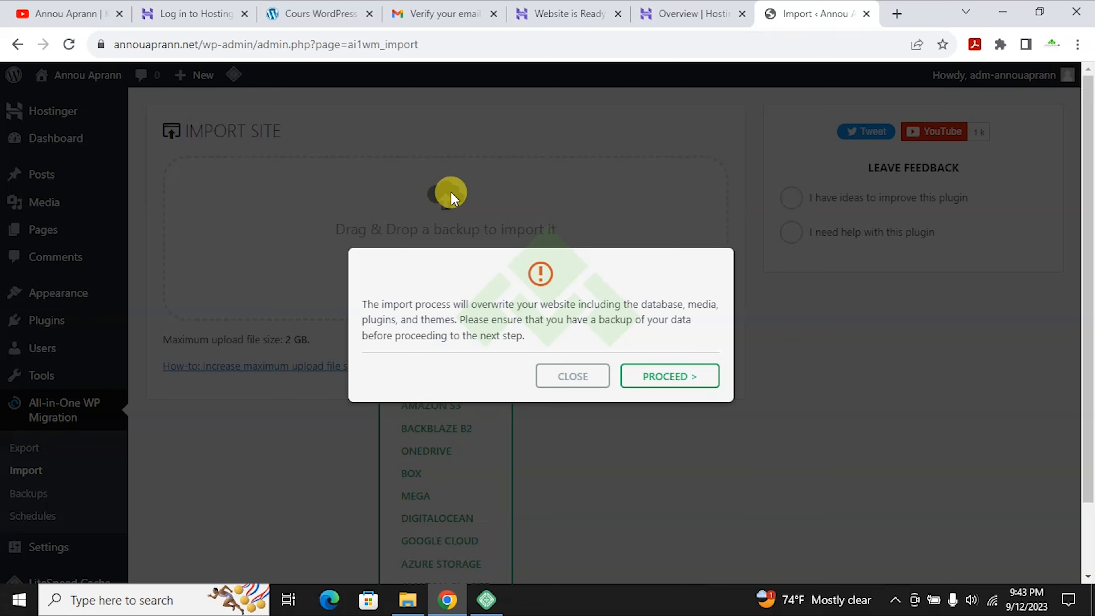
click(674, 375)
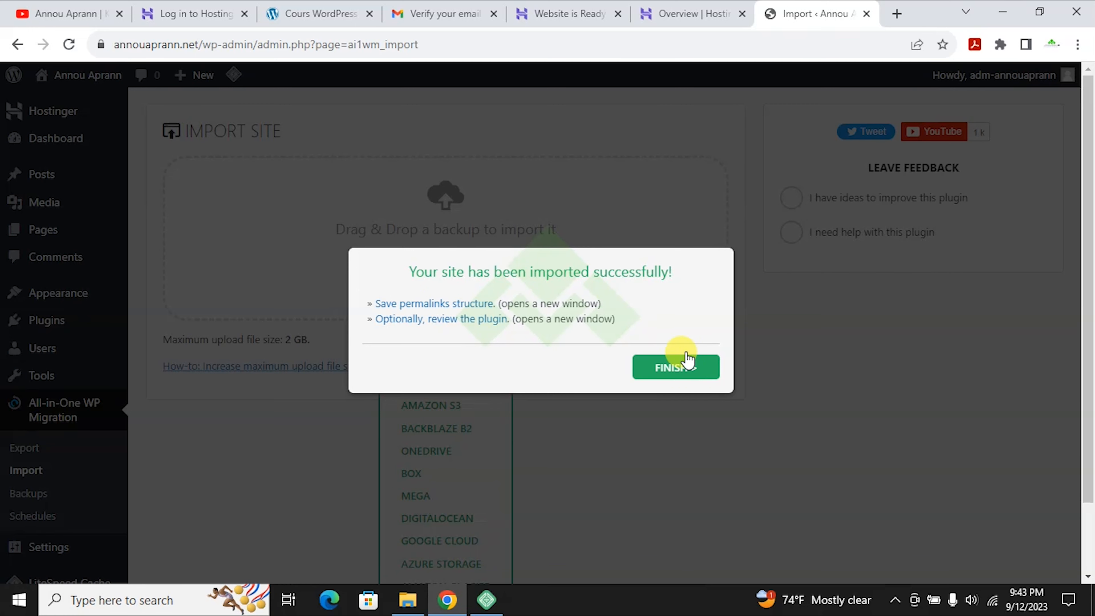
Open the permalinks structure link from the import result, update the WordPress database, and continue to the login page
click(407, 307)
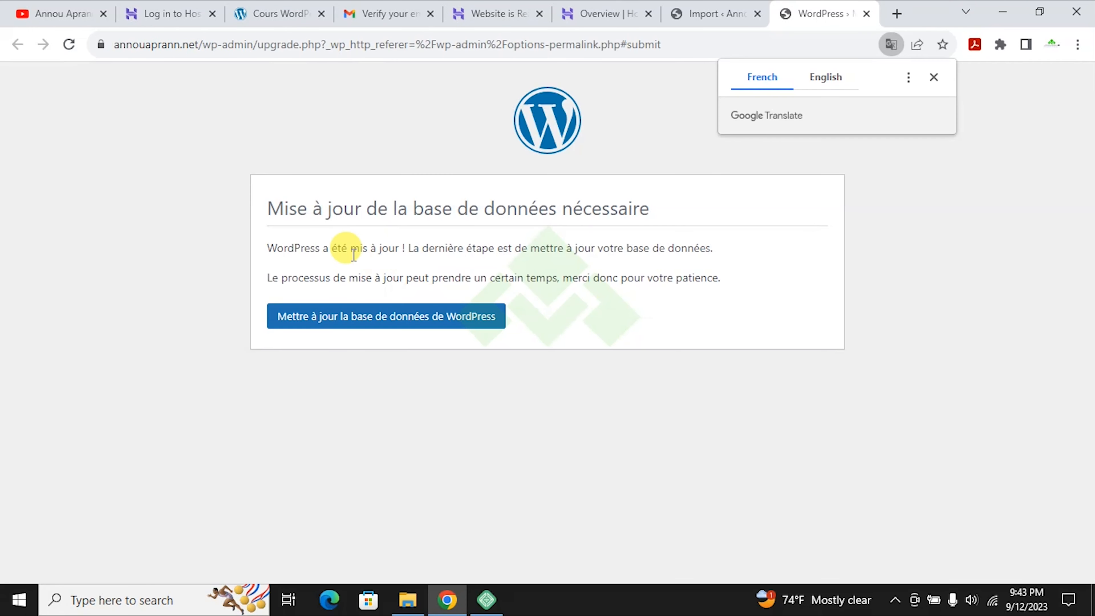
drag(344, 208, 818, 242)
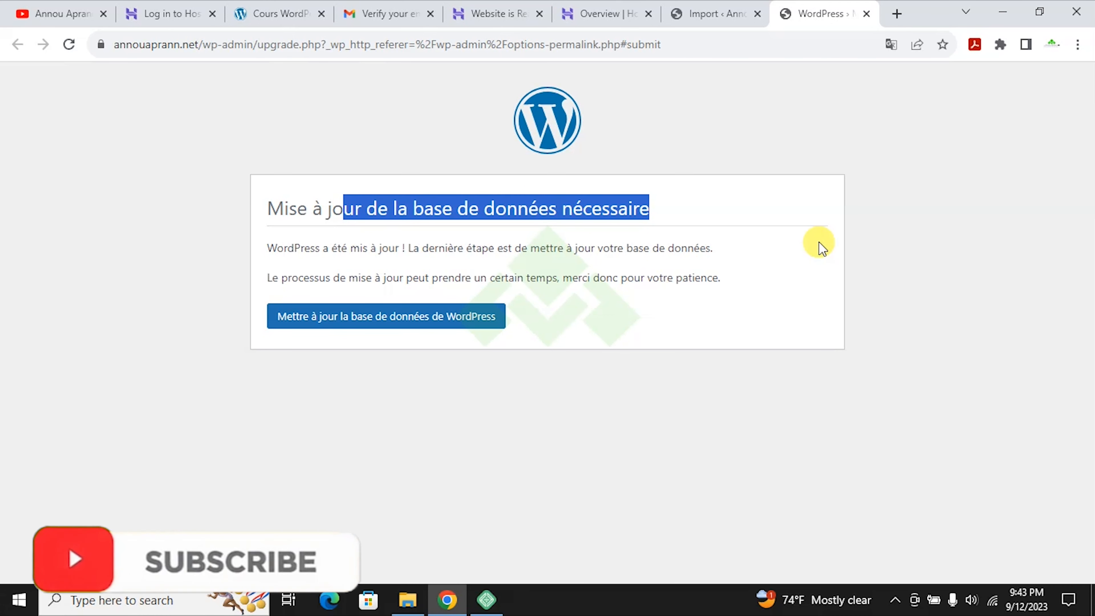
click(420, 315)
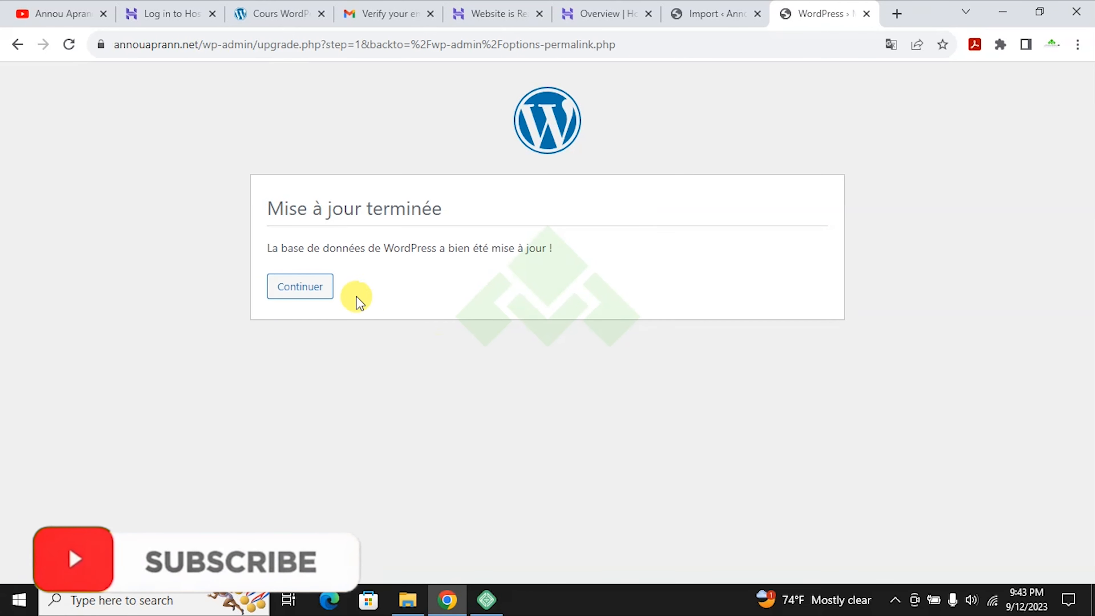
click(309, 290)
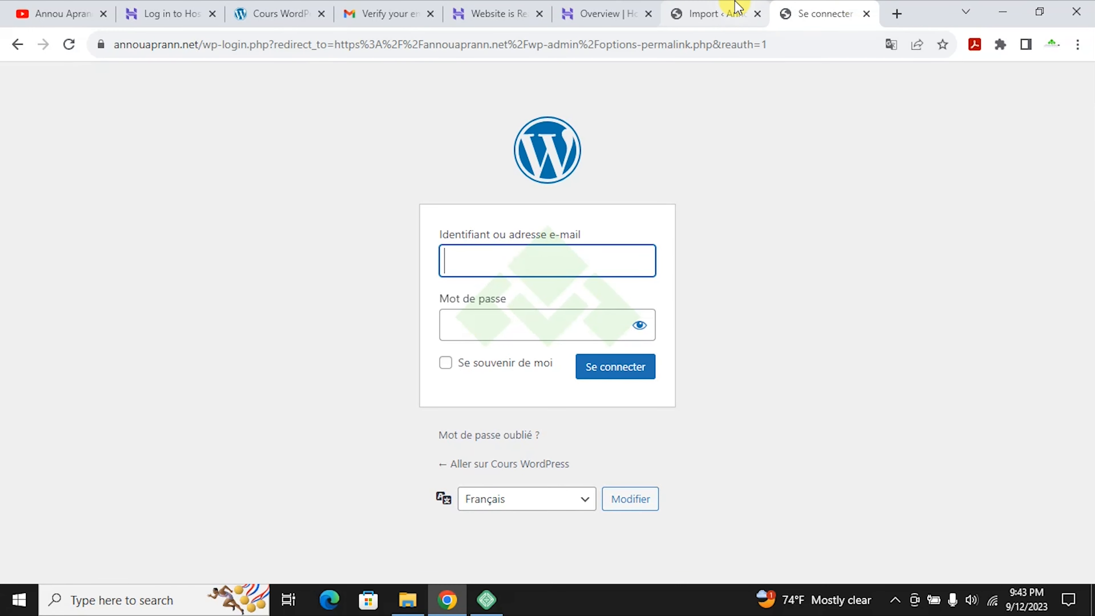
Finish the import dialog, visit the site's homepage from the admin area, and reload it to load the imported content
click(720, 13)
click(662, 370)
click(73, 74)
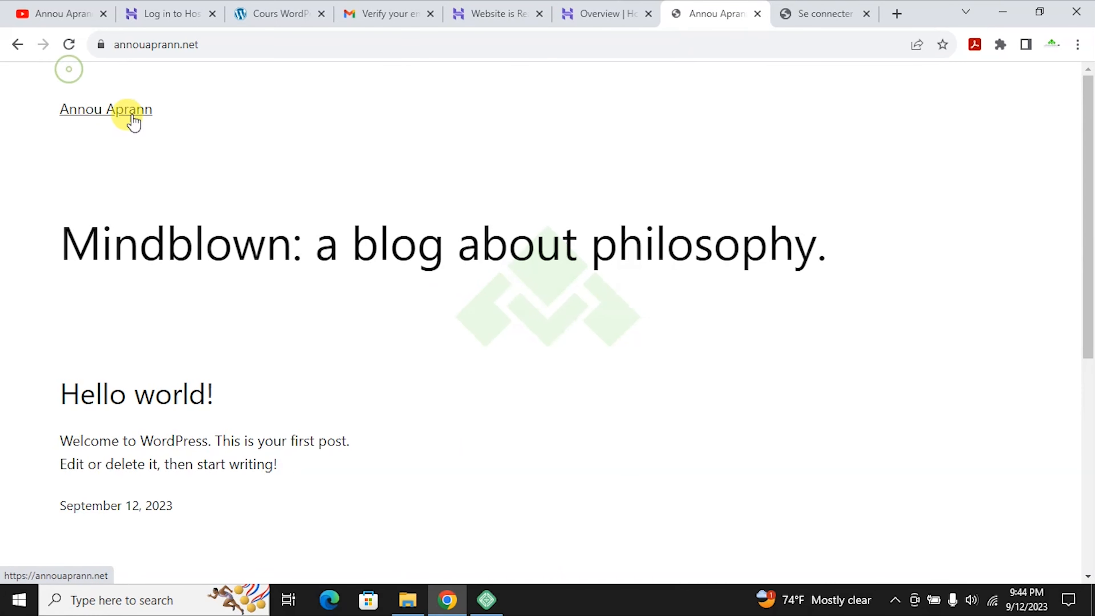
click(70, 52)
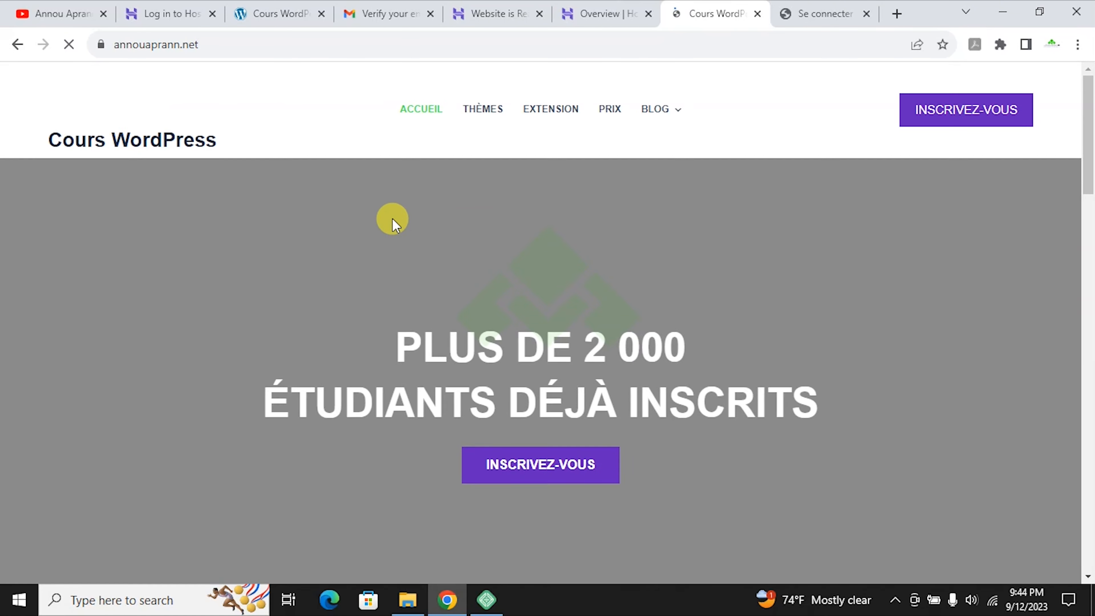
Examine the imported Cours WordPress homepage from the hero banner down to the latest articles, dismissing the browser's translation offer
scroll(475, 182, down, 5)
scroll(524, 181, up, 5)
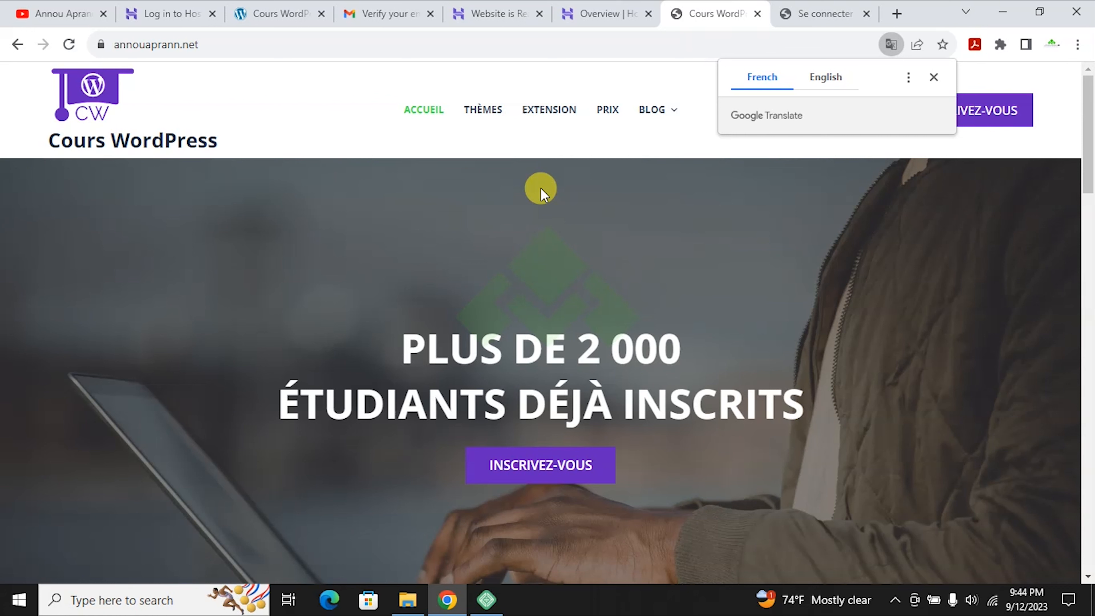
click(934, 78)
scroll(819, 338, down, 10)
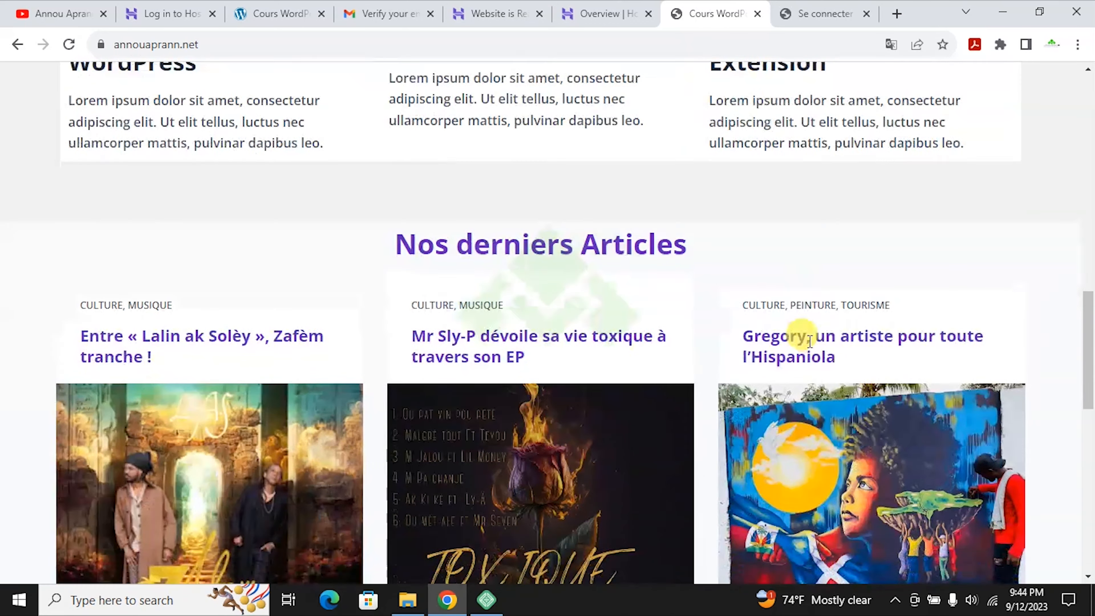
scroll(759, 338, down, 3)
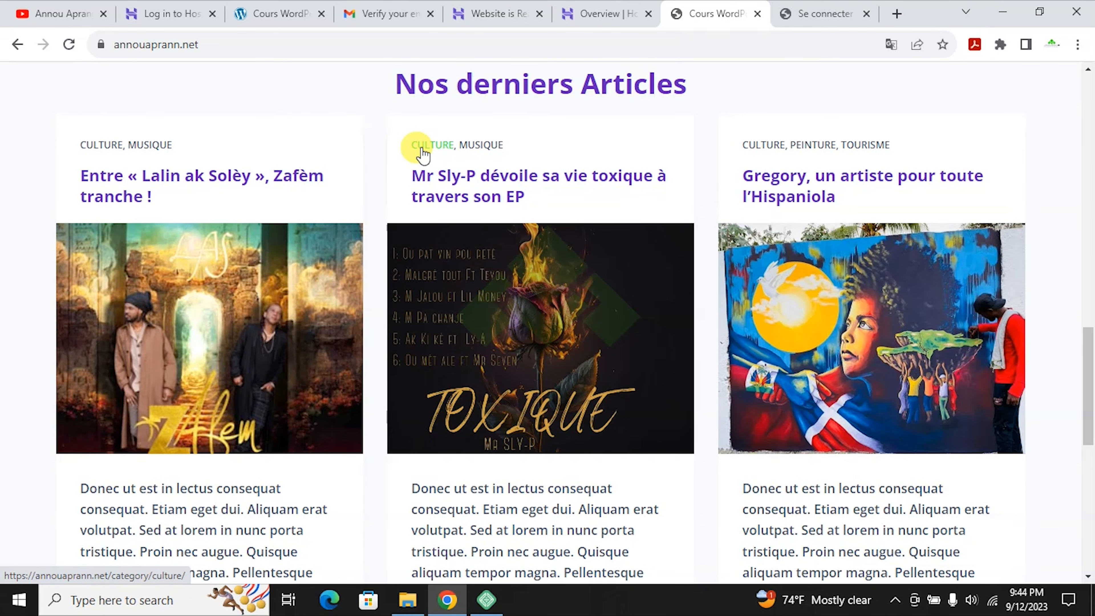
scroll(422, 153, up, 10)
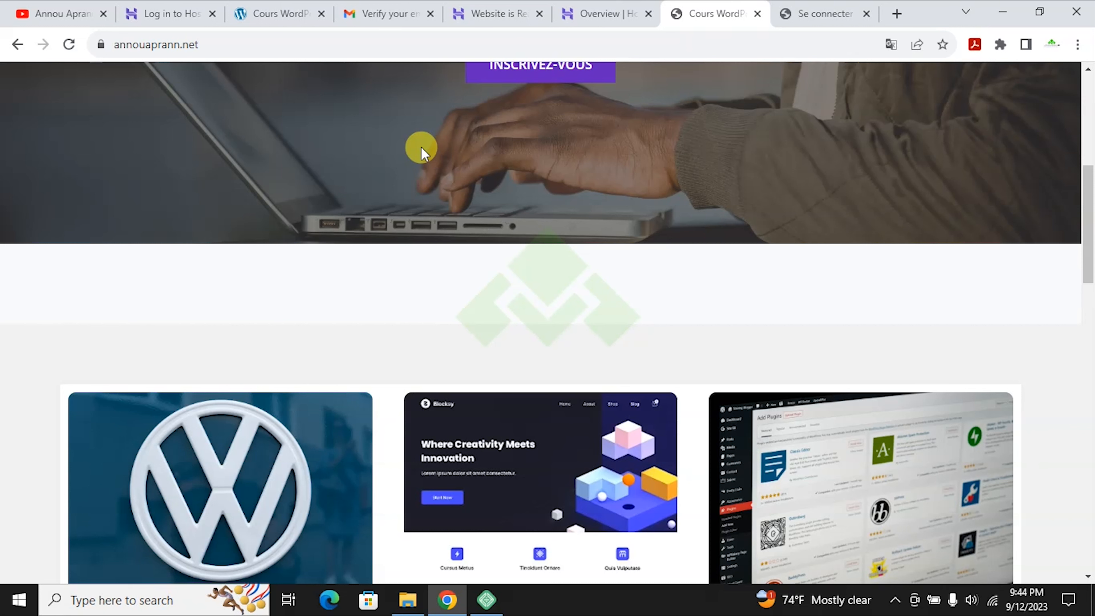
scroll(422, 149, up, 8)
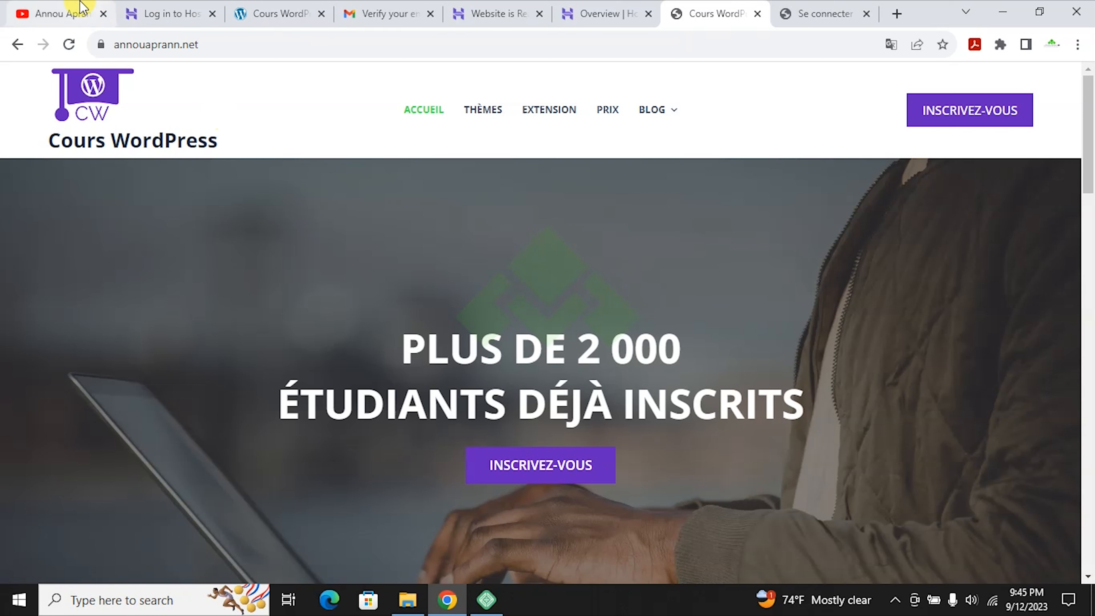
Look at the hosting offer in the YouTube video's description, and return to the imported homepage to view its banner
click(78, 9)
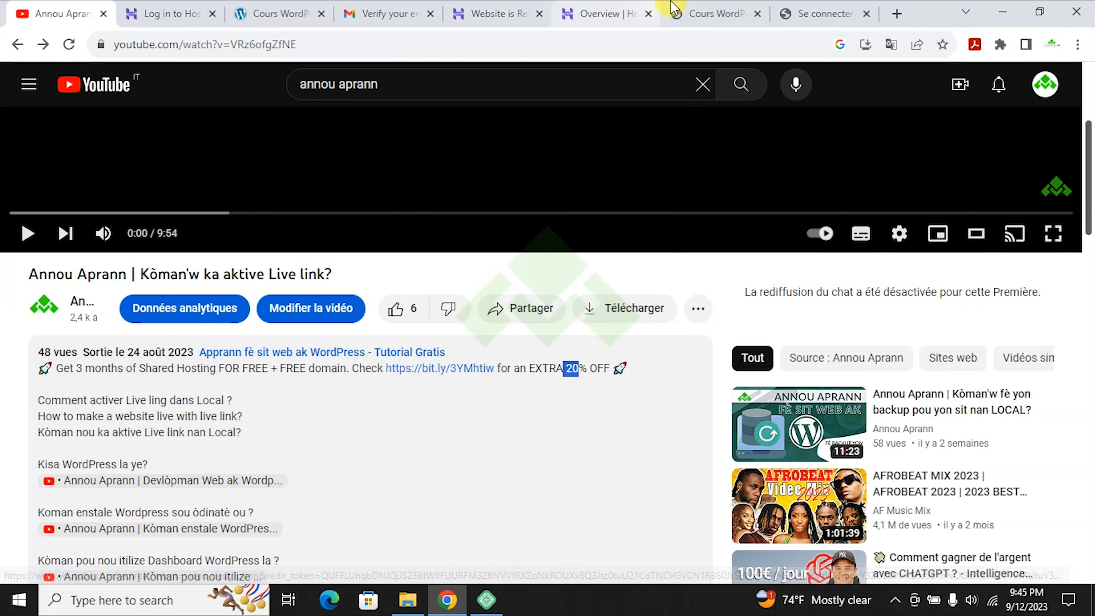
click(707, 13)
scroll(632, 182, down, 5)
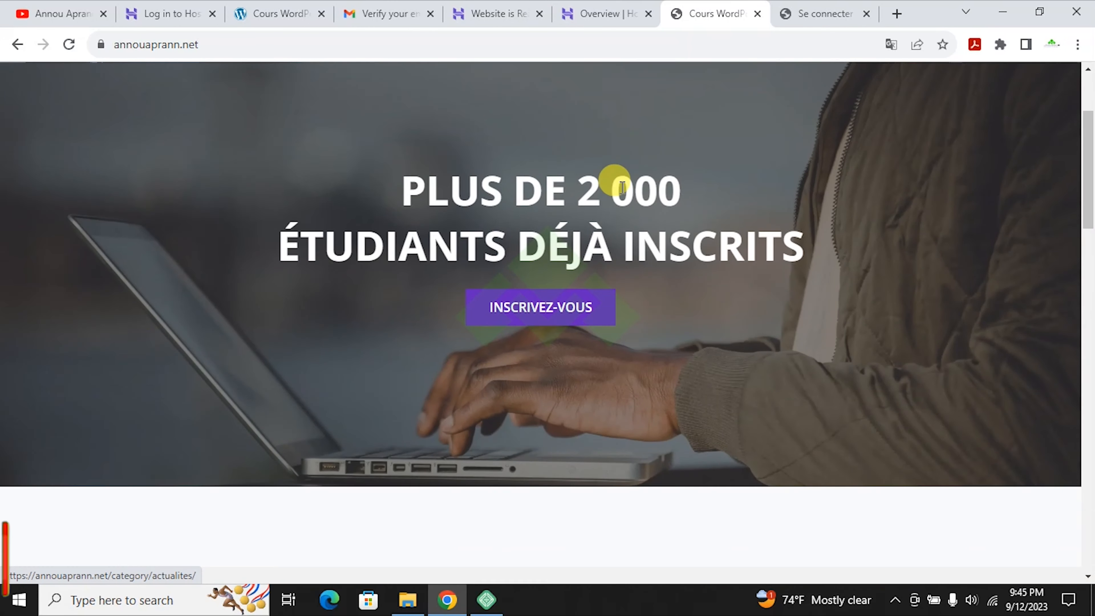